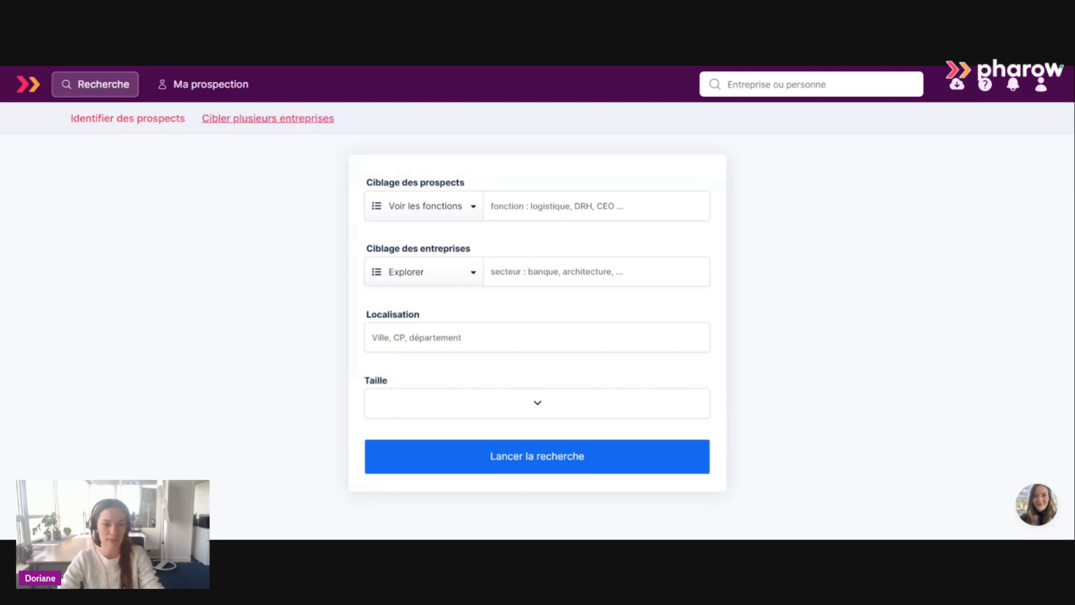
# Run a multi-company search on the pasted list that includes Bee Yoo, C2S, R2D2, Reseau concept, L2C Technologies and Savane consulting group.
pyautogui.click(293, 123)
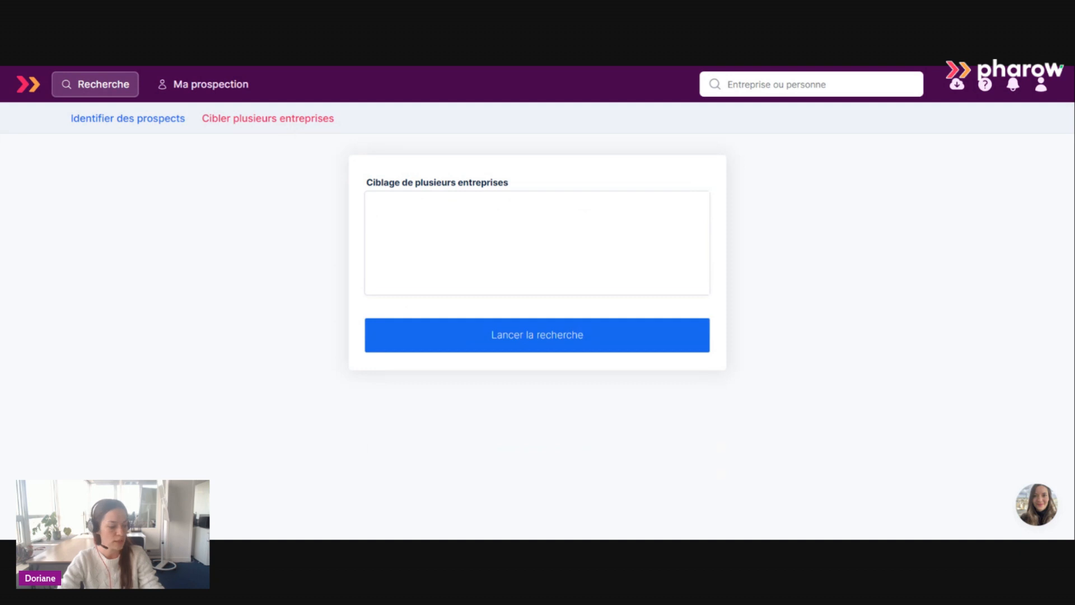
pyautogui.write('Bee Yoo C2S R2D2 Reseau concept L2C Technologies Savane consulting group')
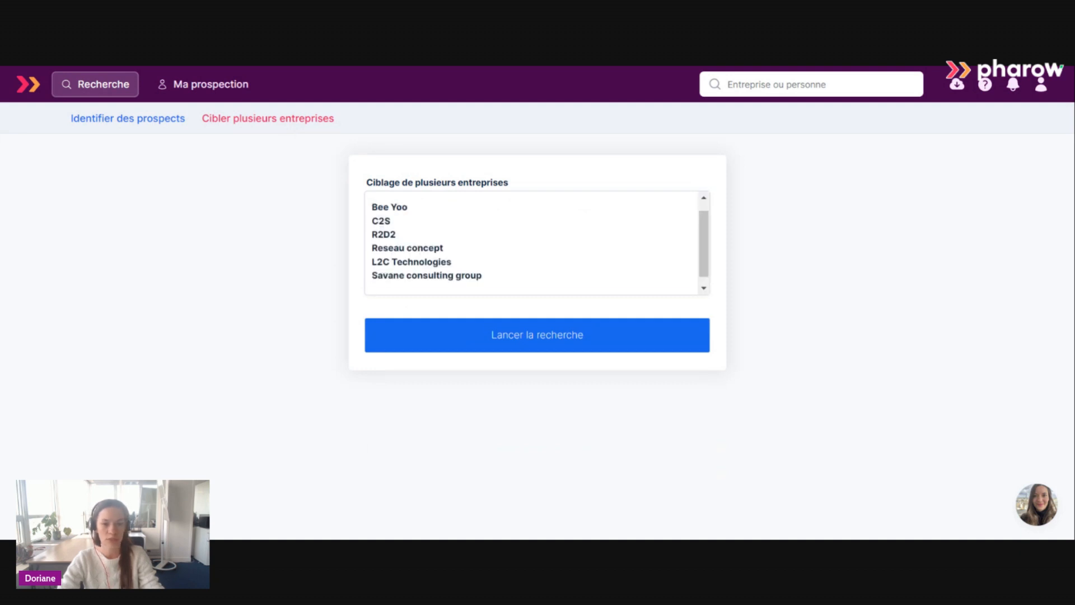
pyautogui.click(603, 339)
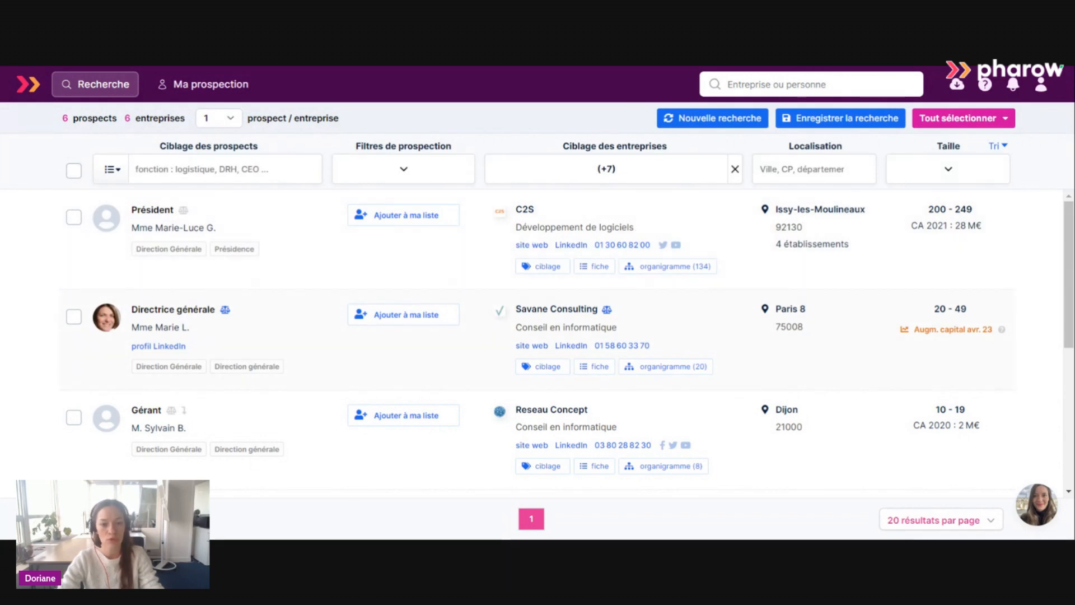
# Look through the companies found and examine the targeting tags assigned to C2S.
pyautogui.scroll(-1, 638, 345)
pyautogui.scroll(-3, 641, 348)
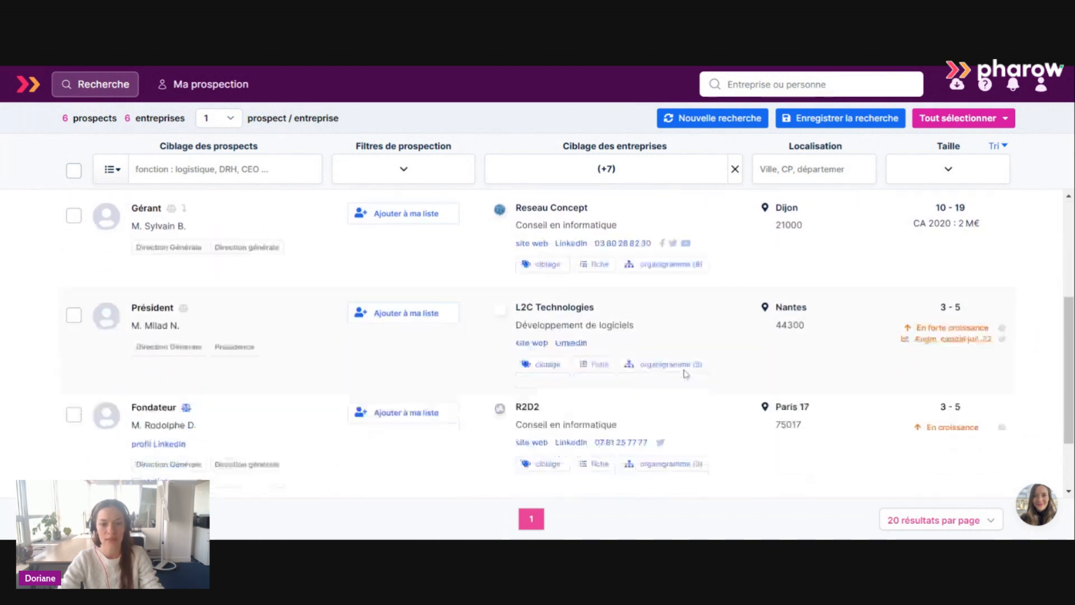
pyautogui.scroll(-2, 655, 332)
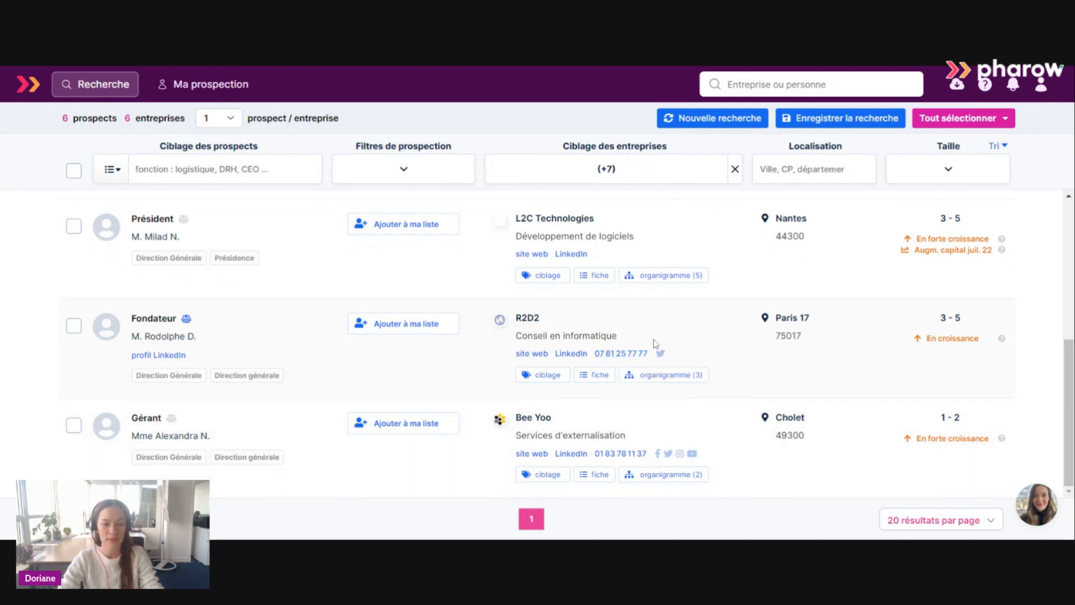
pyautogui.scroll(5, 661, 338)
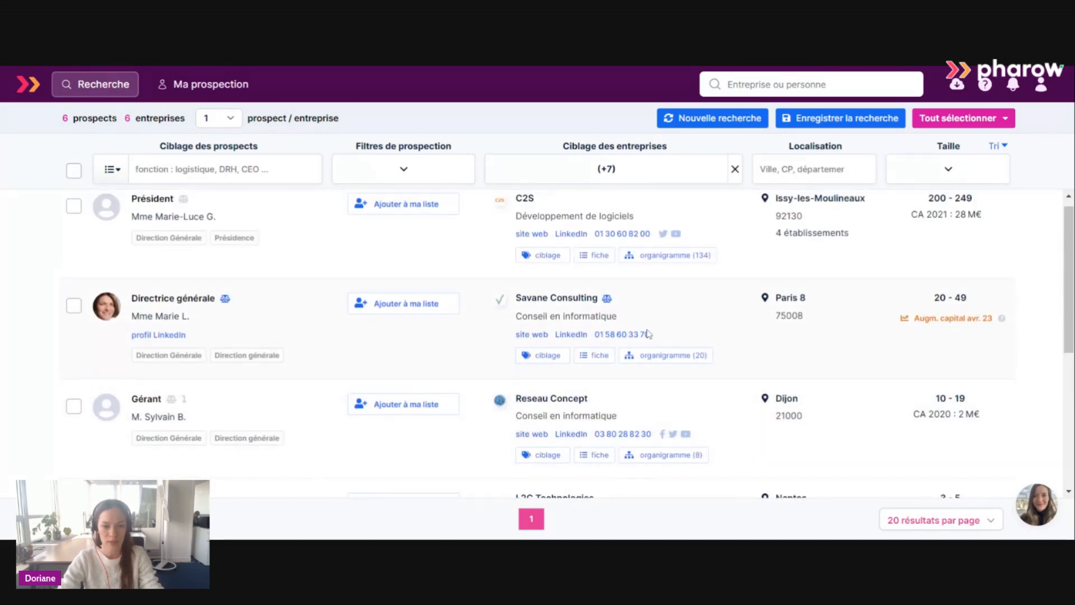
pyautogui.click(537, 259)
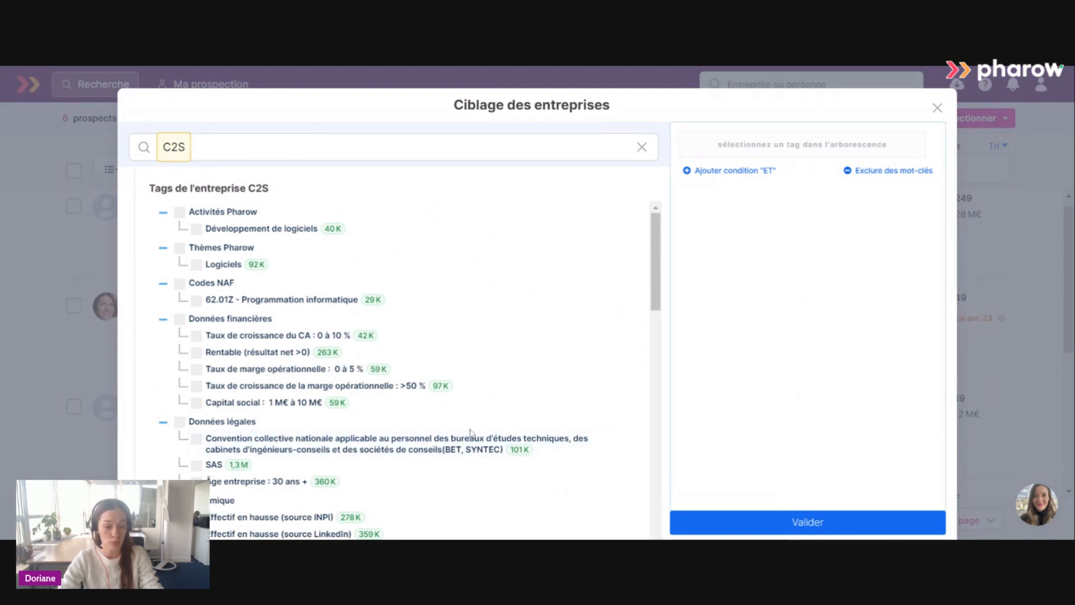
pyautogui.click(937, 108)
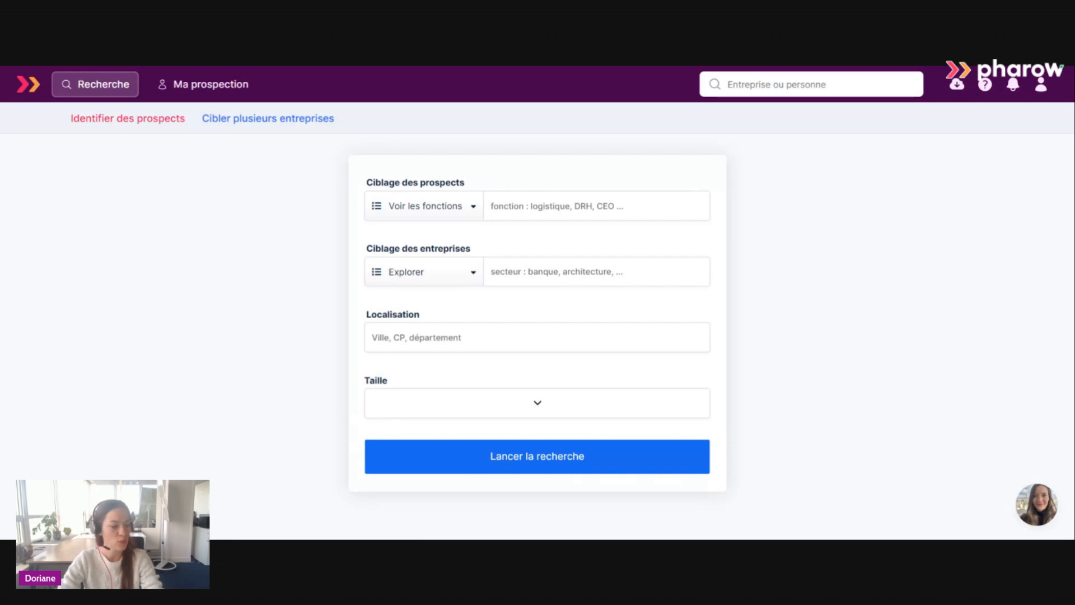
# In the company targeting of a prospect search, look up "dévelop" and add the activities Développement de logiciels and Développement web.
pyautogui.click(433, 274)
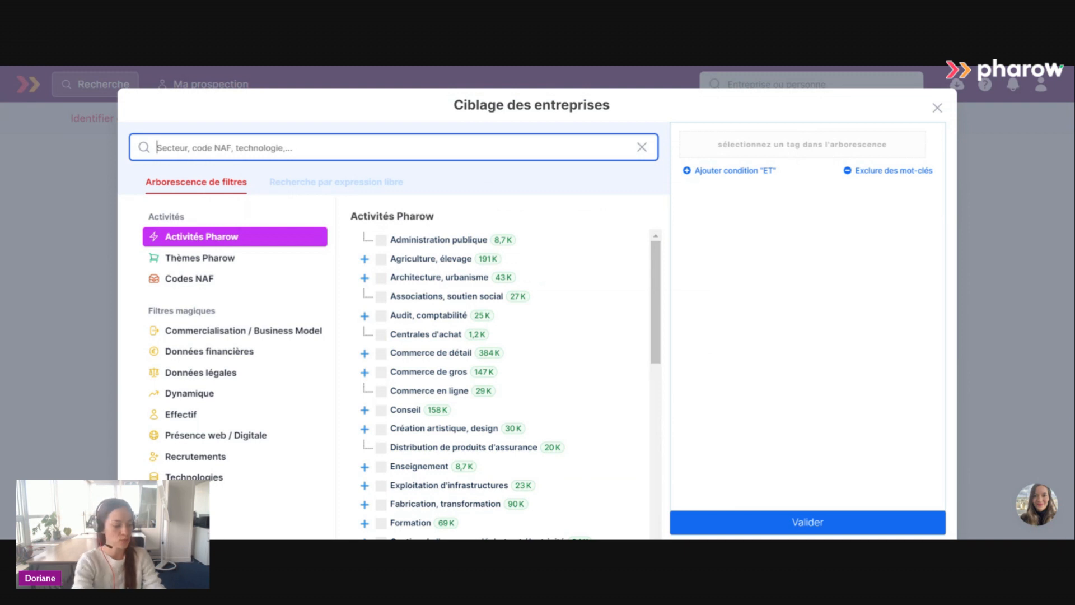
pyautogui.write('dévelop')
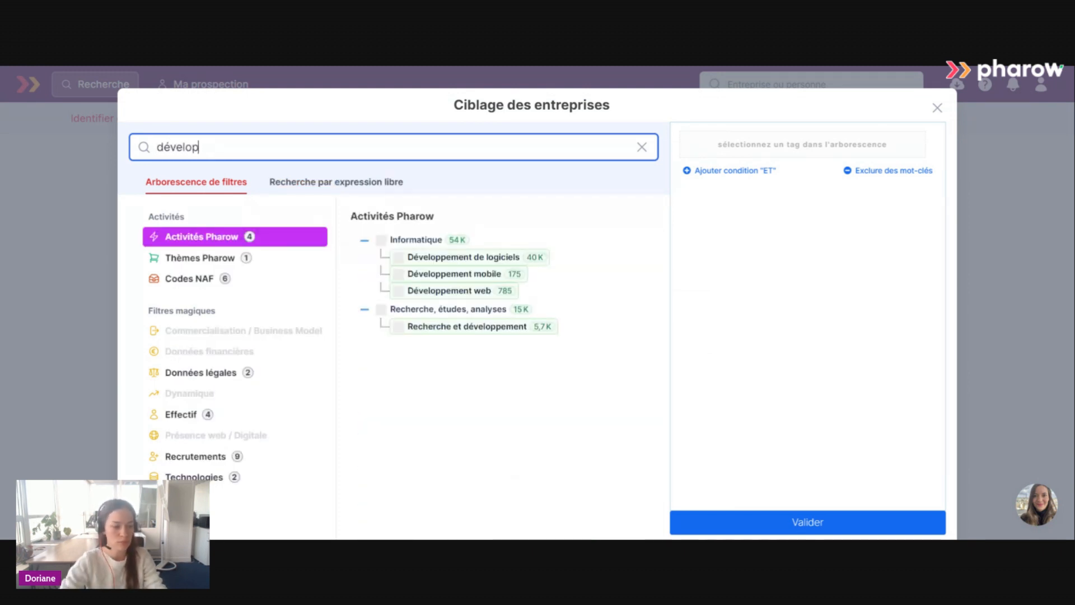
pyautogui.click(448, 258)
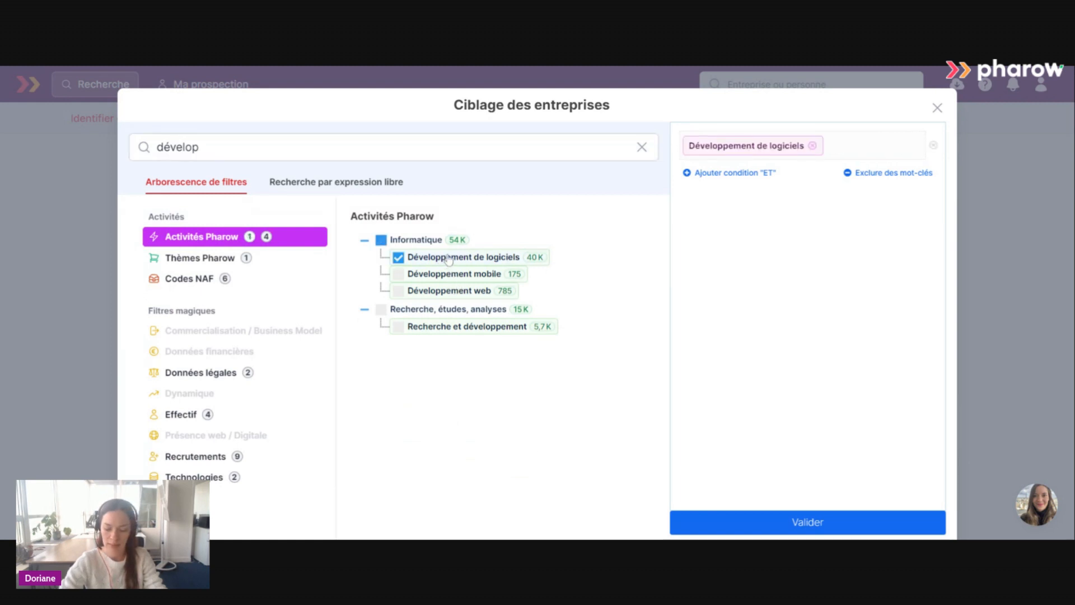
pyautogui.click(448, 290)
# Search the filter tree for "sécurité in" and add the activity Sécurité informatique to the company targeting.
pyautogui.doubleClick(280, 148)
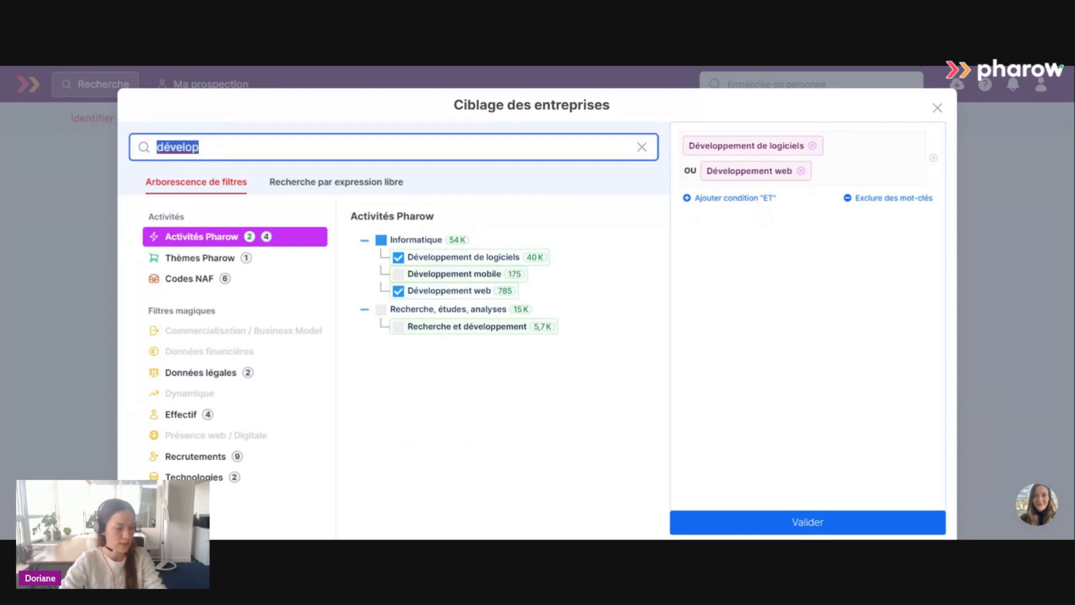
pyautogui.write('sécurité in')
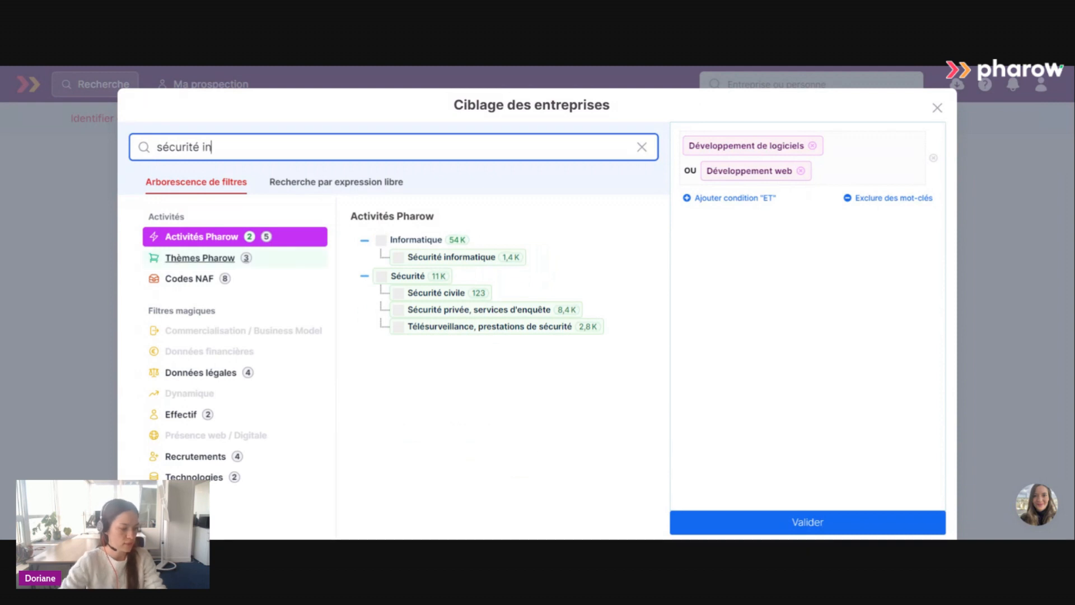
pyautogui.click(399, 258)
pyautogui.click(398, 258)
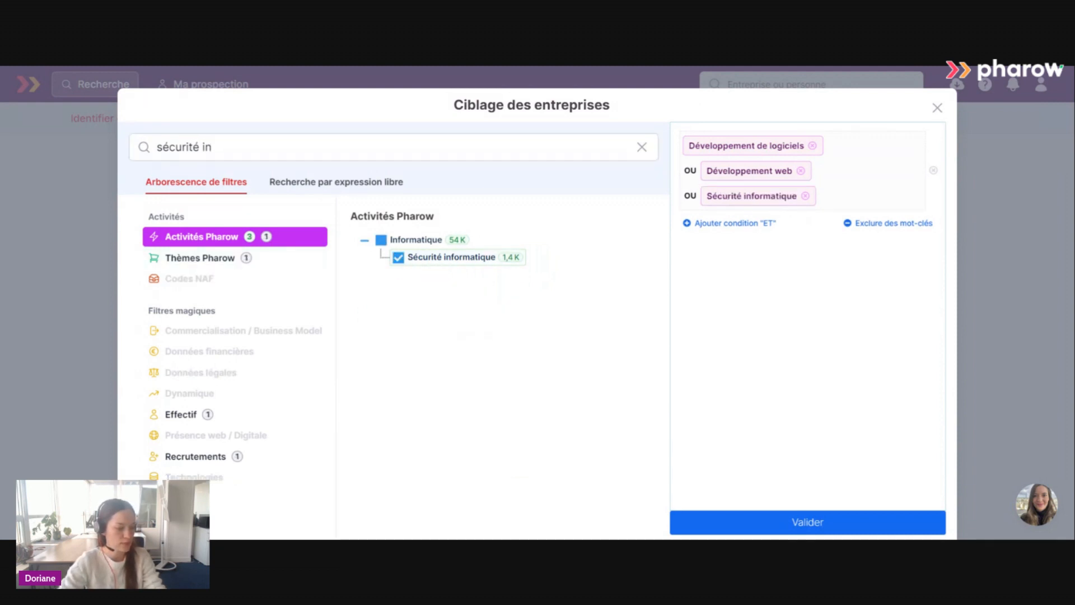
# Search the filter tree for "services d'externalisa" and add the activity Services d'externalisation to the company targeting.
pyautogui.moveTo(218, 146); pyautogui.dragTo(119, 141)
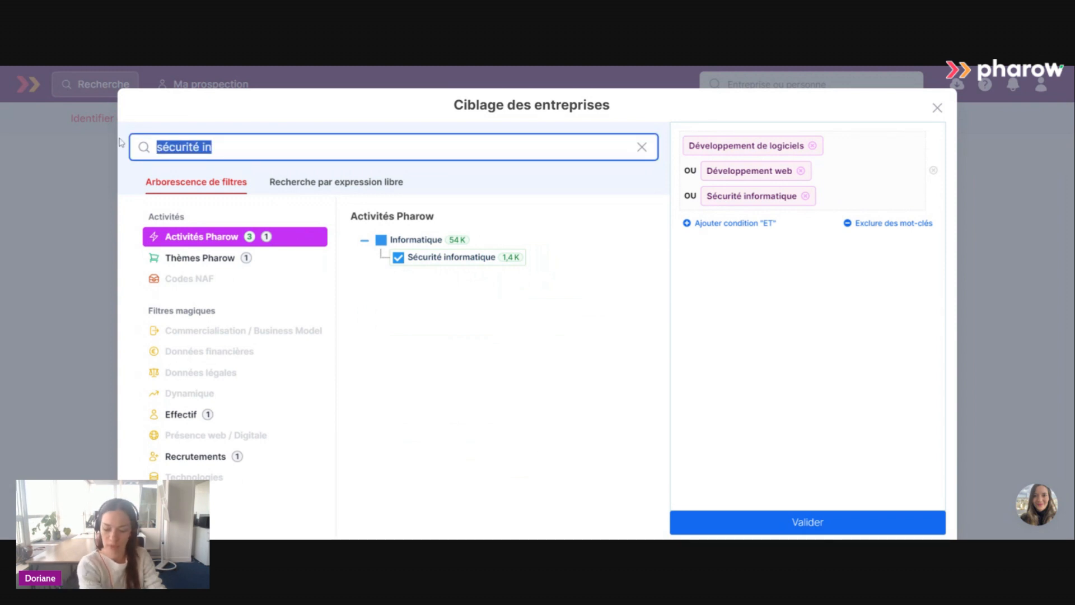
pyautogui.write('ser')
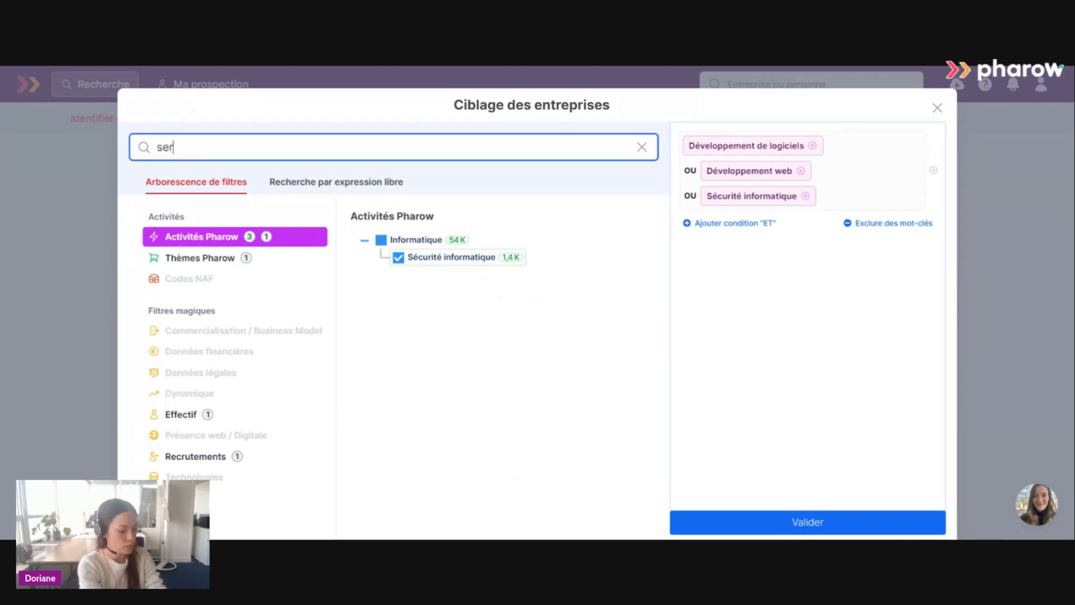
pyautogui.write('vices ')
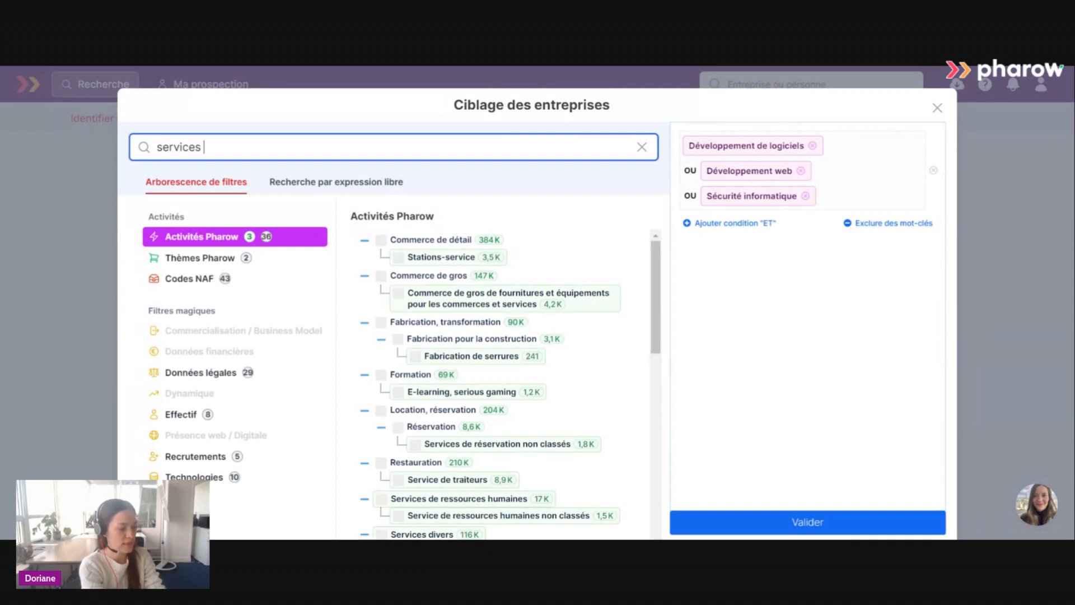
pyautogui.write("d'e")
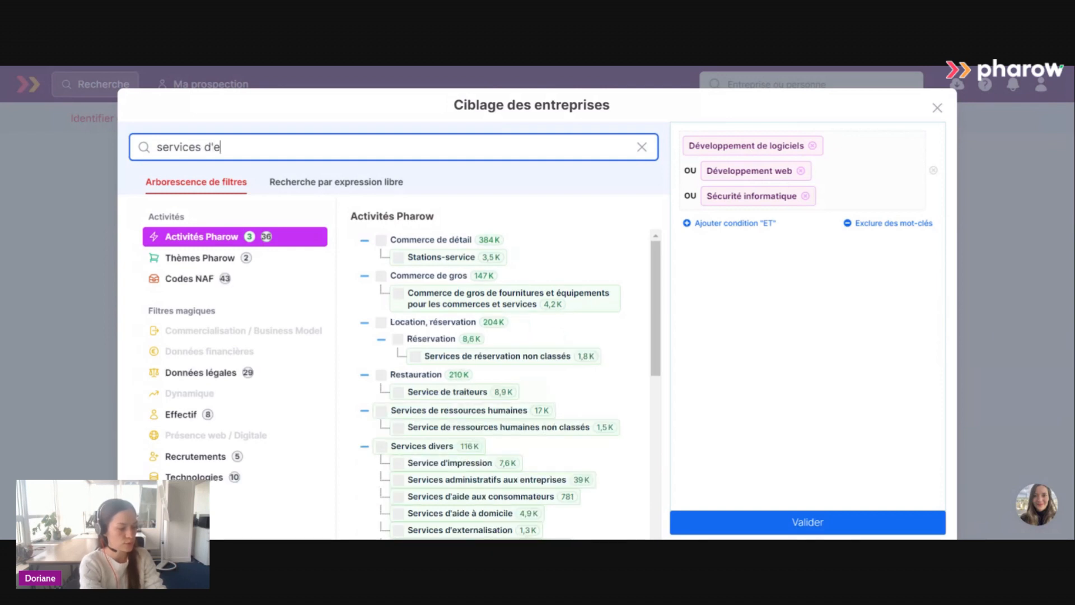
pyautogui.write('xt')
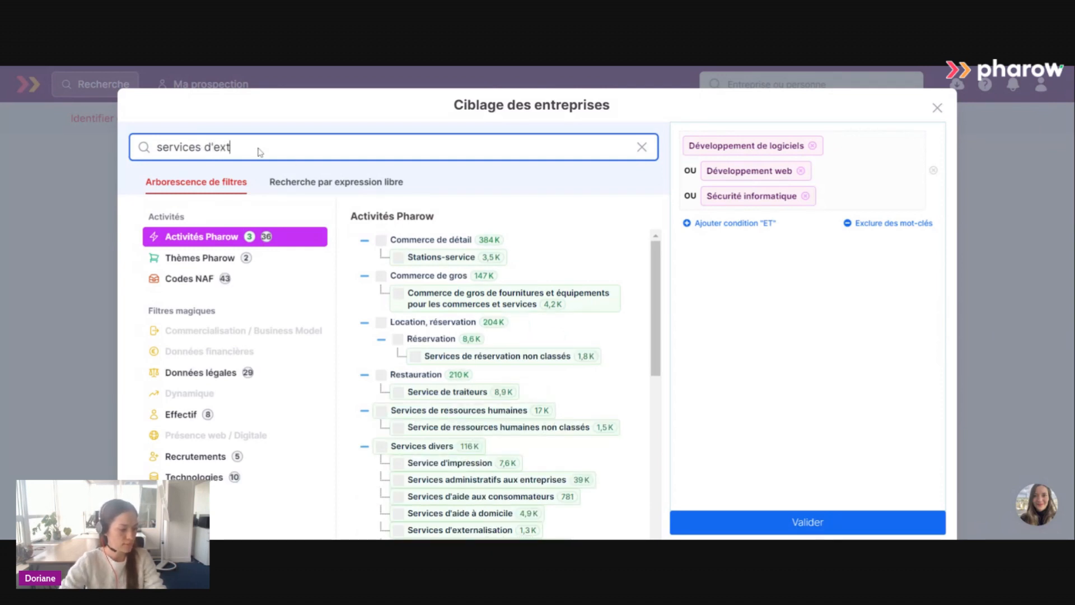
pyautogui.write('er')
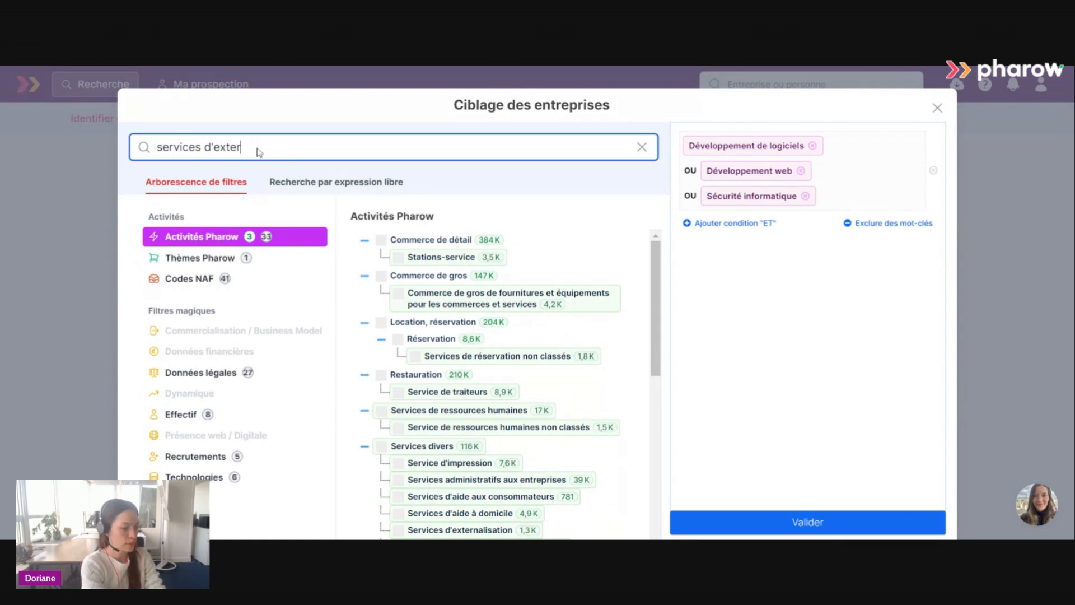
pyautogui.write('nl')
pyautogui.write('alisa')
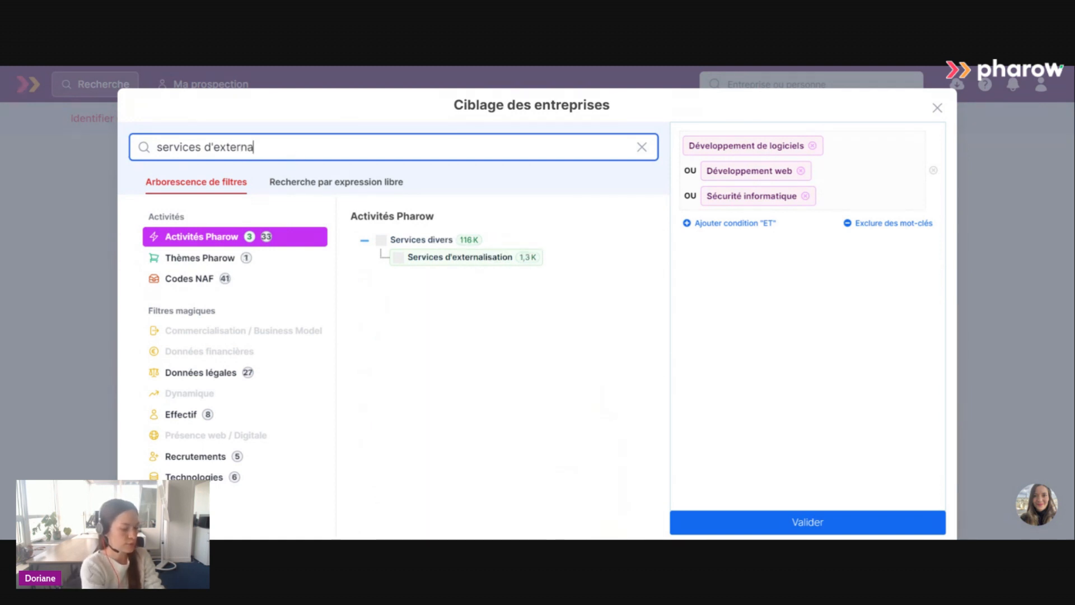
pyautogui.click(463, 261)
# Search the filter tree for "conseil inf" and add the activity Conseil en informatique to the company targeting.
pyautogui.tripleClick(262, 147)
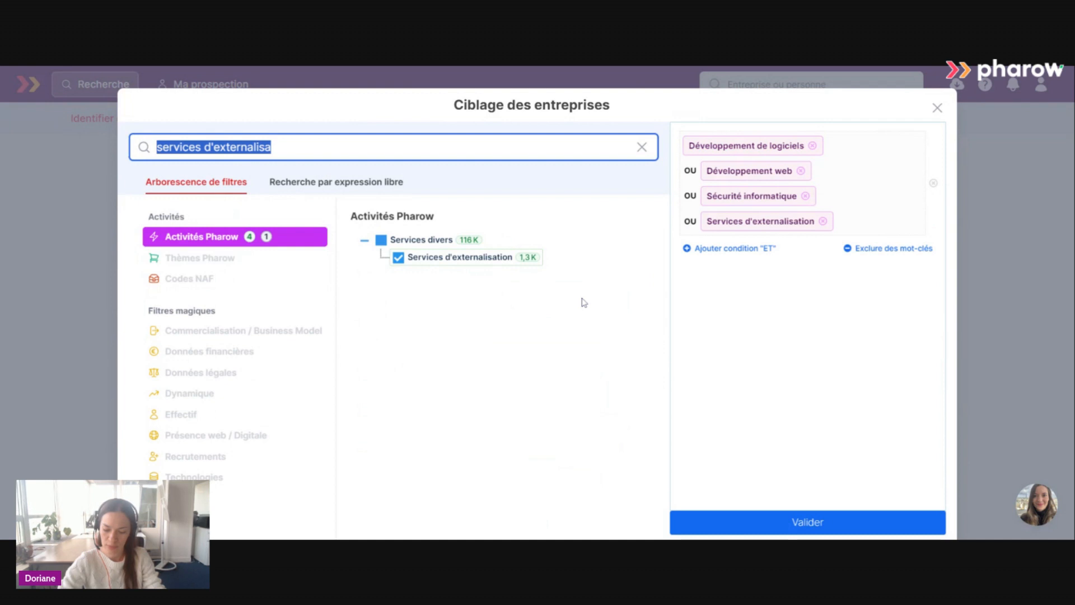
pyautogui.write('co')
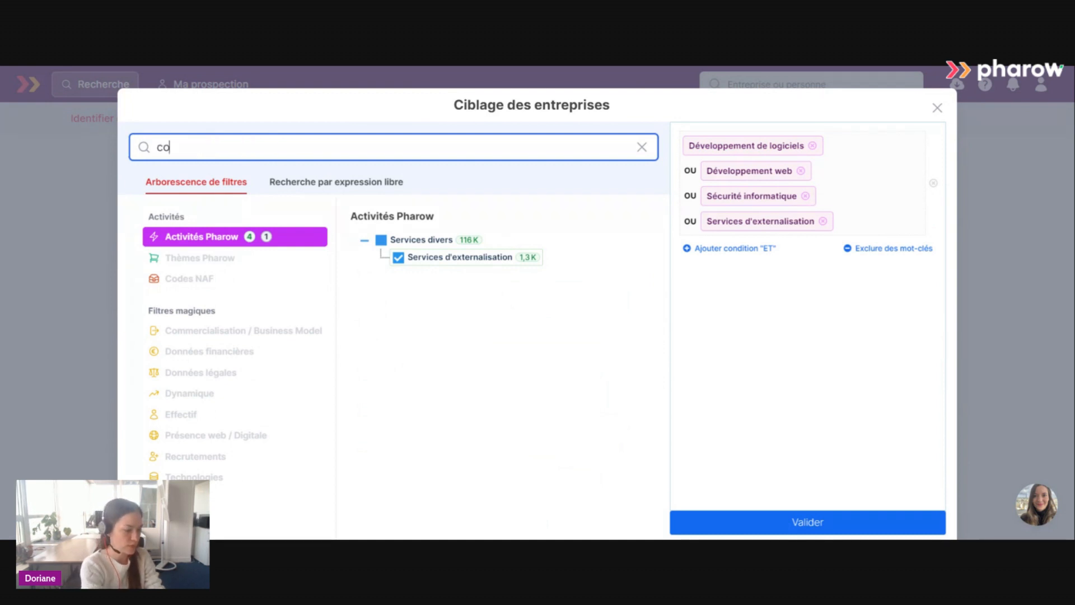
pyautogui.write('nseil inf')
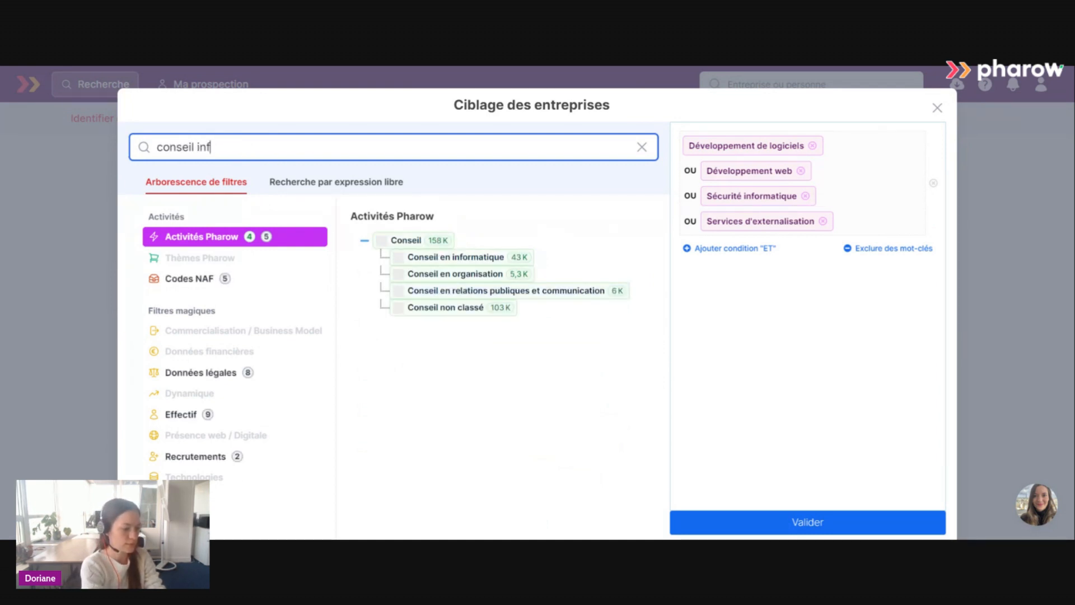
pyautogui.click(469, 263)
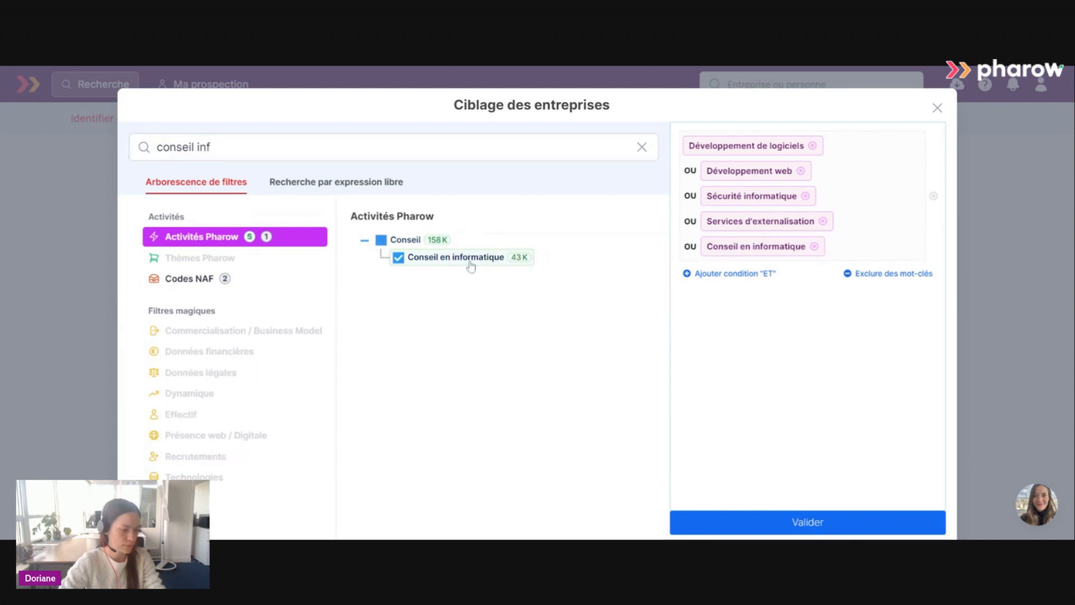
# Find the collective agreement with "syntec" and require the BET, SYNTEC convention as a separate "ET" condition below the activities.
pyautogui.tripleClick(187, 147)
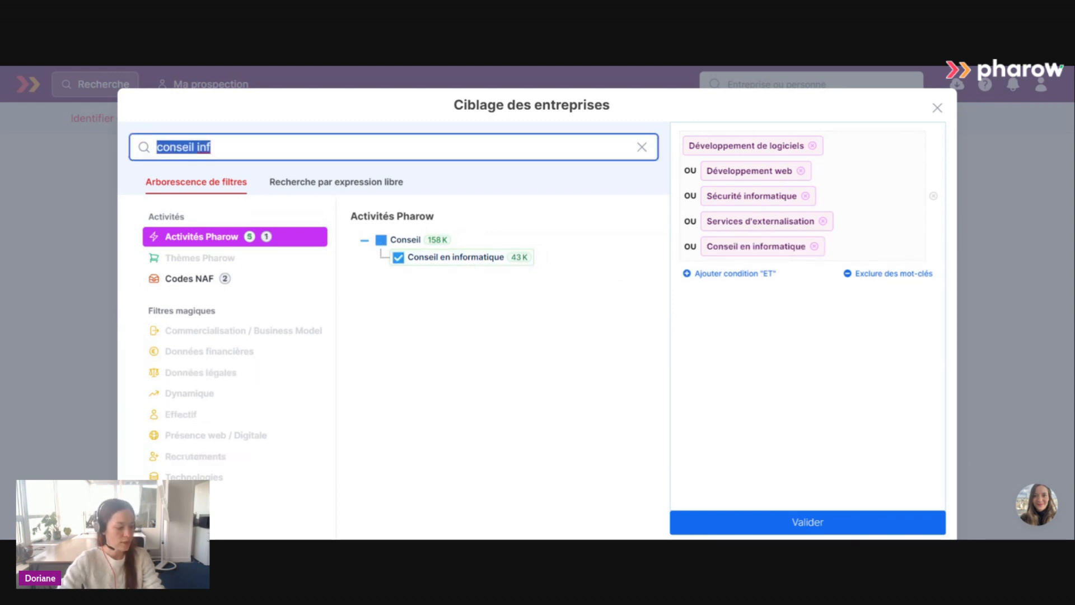
pyautogui.write('syn')
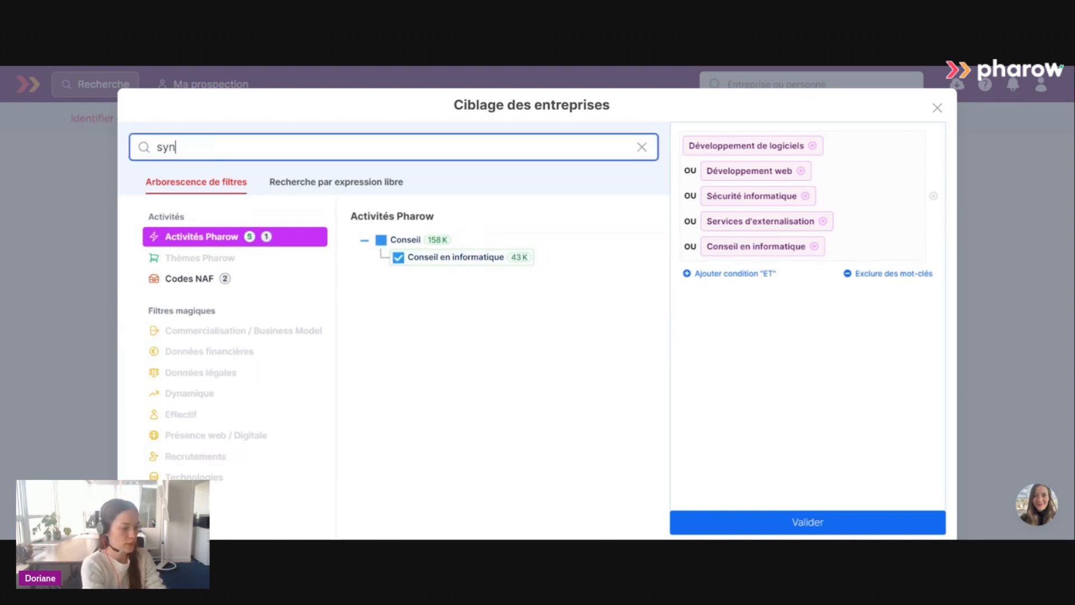
pyautogui.write('tec')
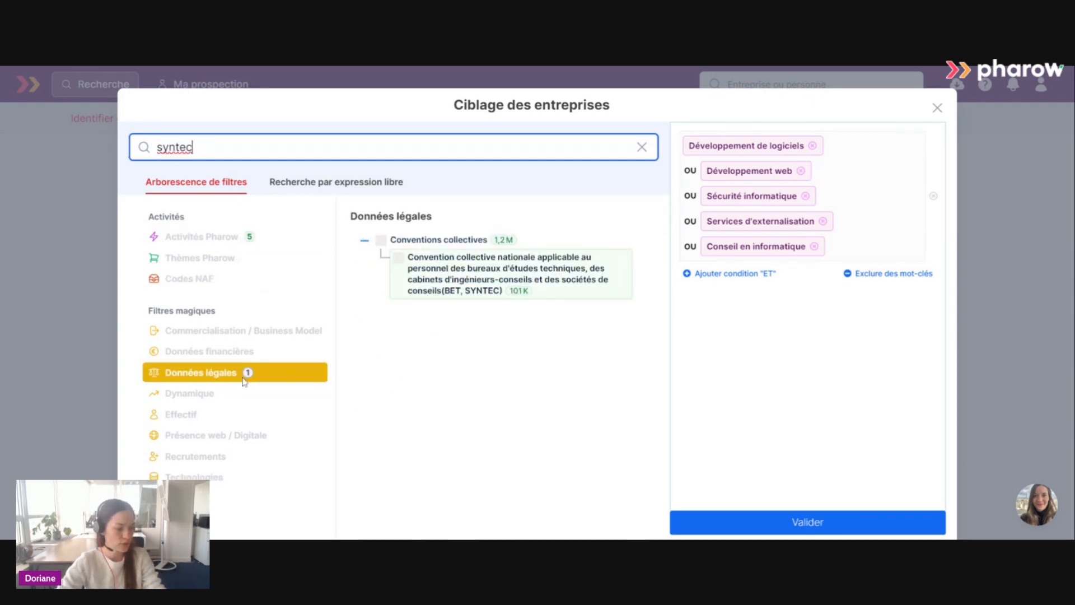
pyautogui.click(397, 259)
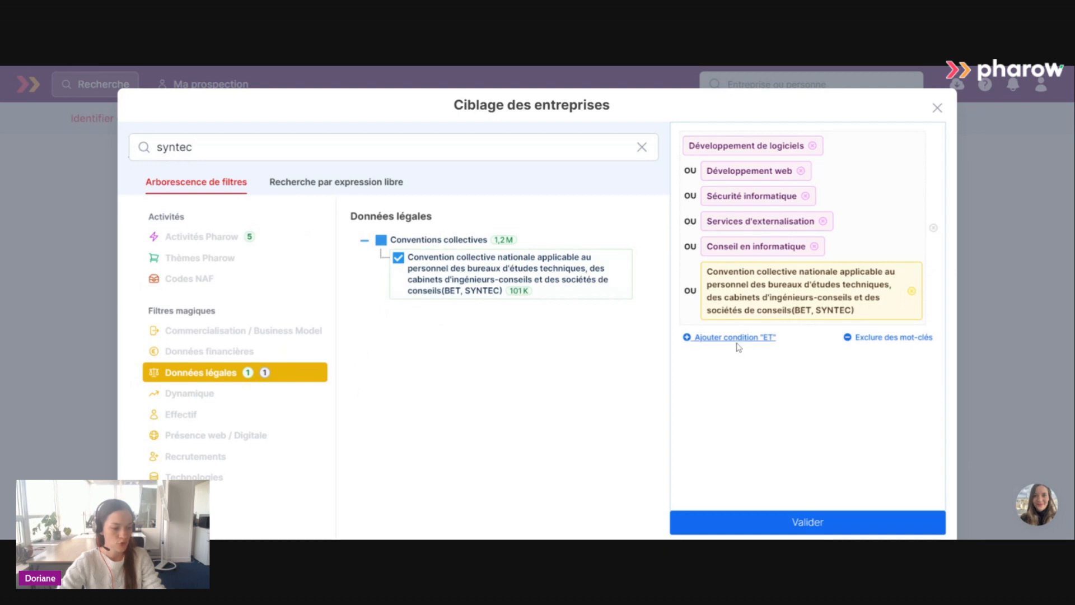
pyautogui.click(735, 339)
pyautogui.moveTo(775, 303); pyautogui.dragTo(784, 359)
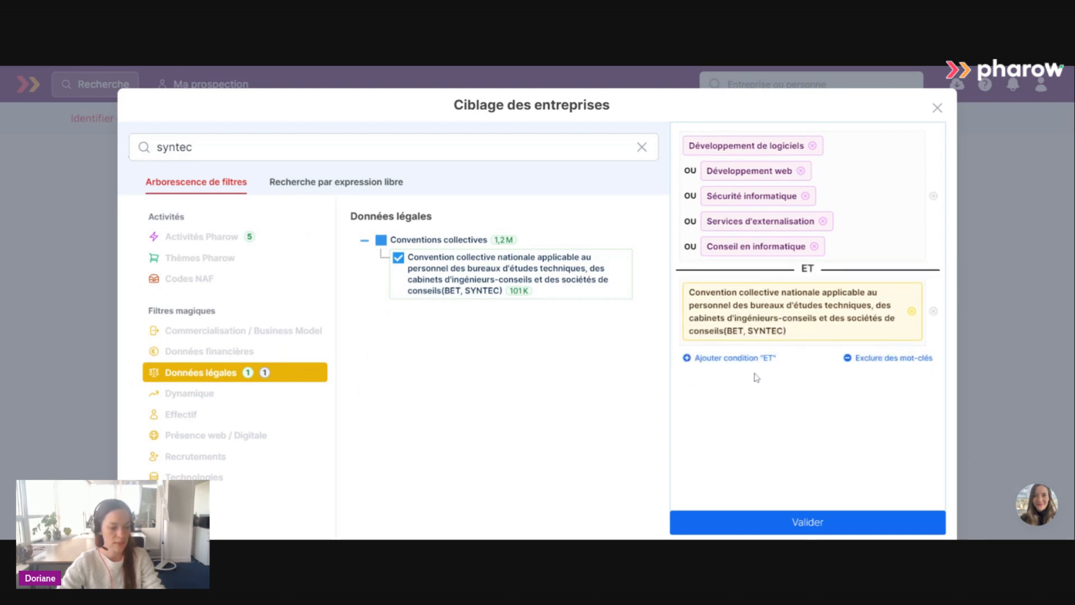
# Validate the company targeting, launch the prospect search and look through the companies returned.
pyautogui.click(794, 523)
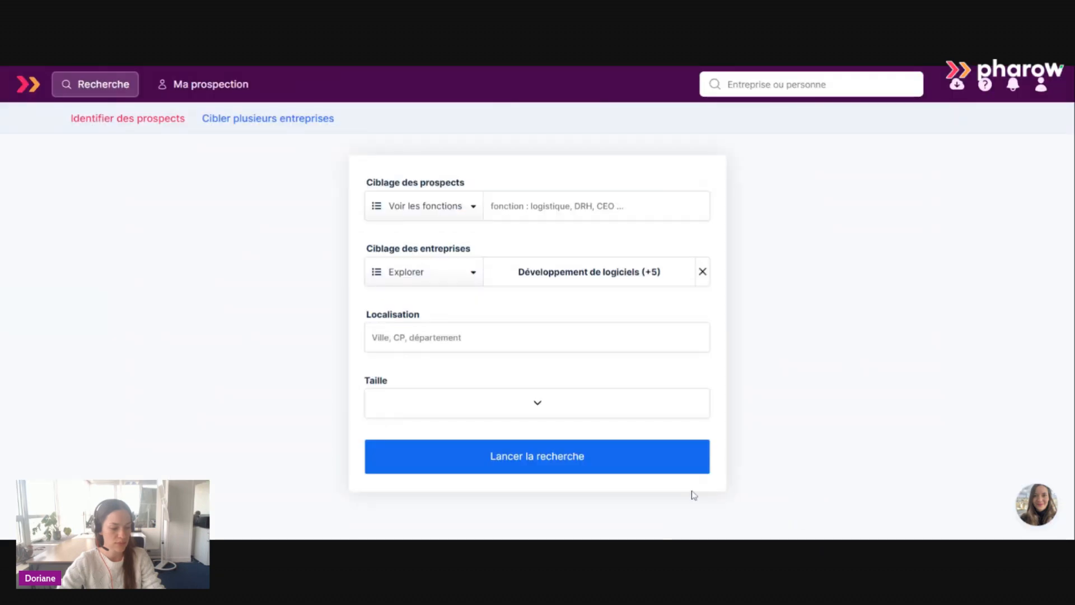
pyautogui.click(584, 465)
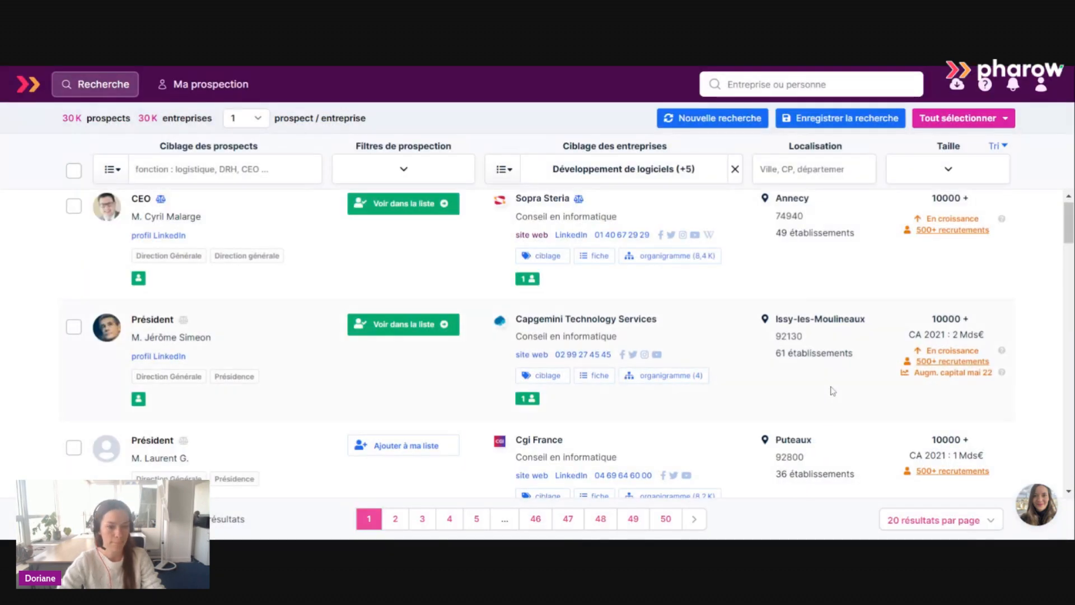
pyautogui.scroll(1, 749, 344)
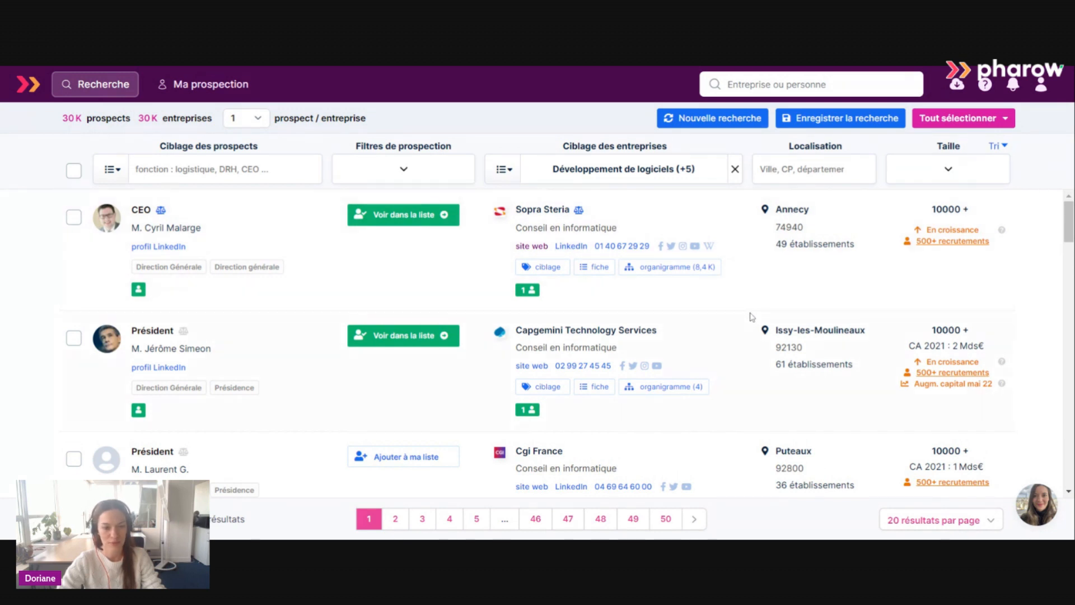
pyautogui.scroll(-4, 747, 314)
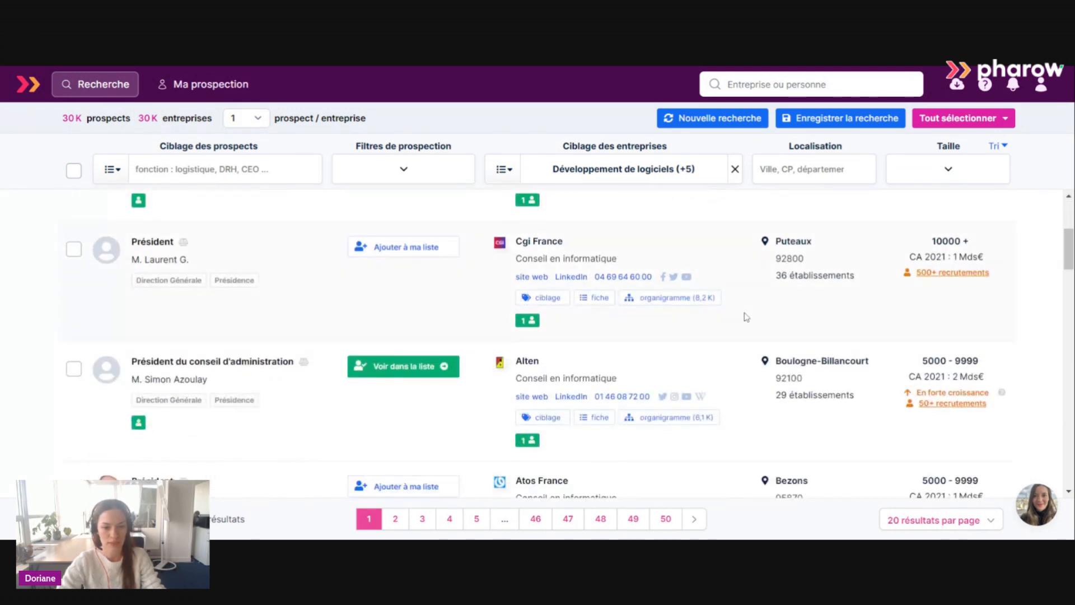
pyautogui.scroll(-1, 747, 316)
pyautogui.scroll(-1, 746, 317)
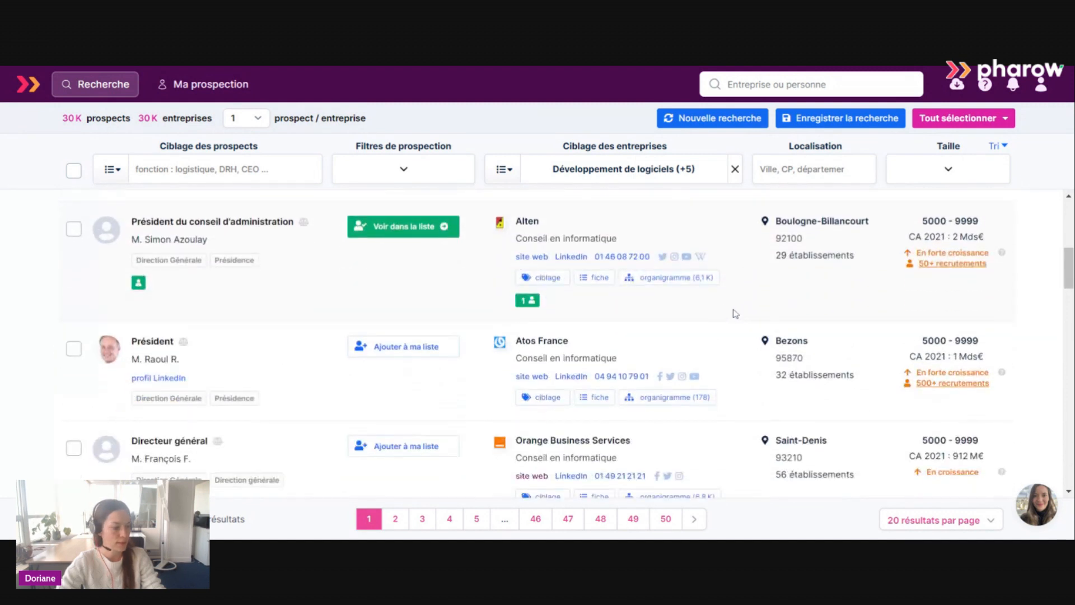
# Search the company filters for "saas" and exclude E-commerce et Saas from the company targeting.
pyautogui.scroll(-1, 727, 309)
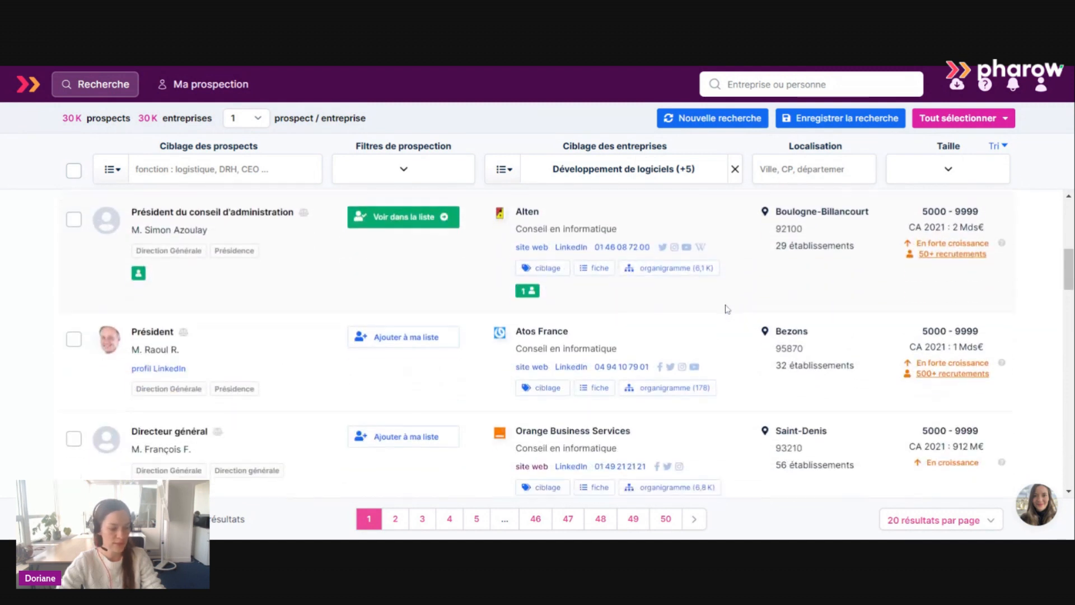
pyautogui.scroll(6, 728, 308)
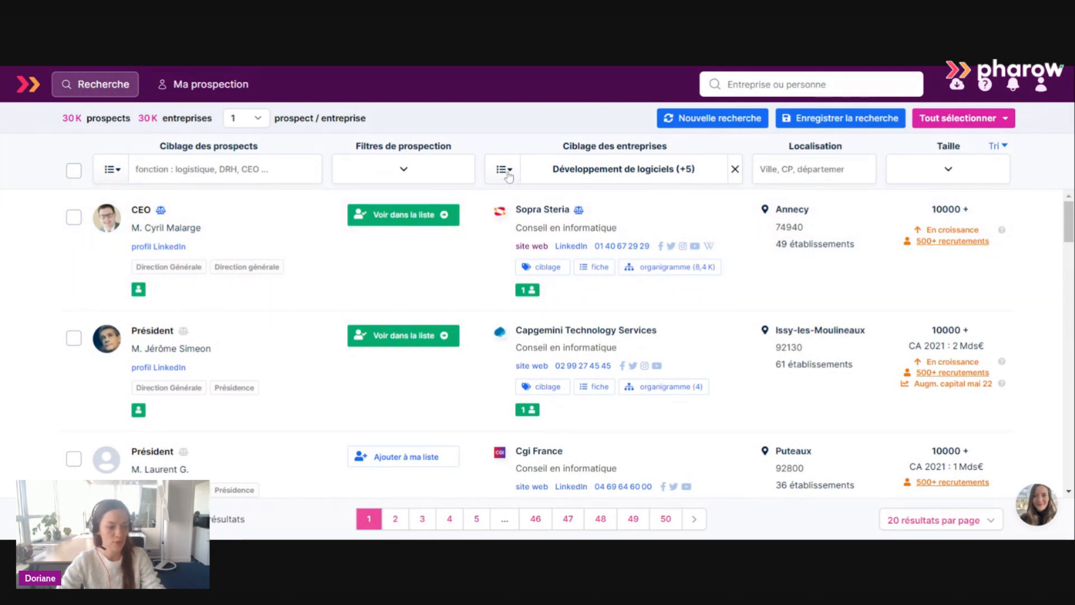
pyautogui.click(503, 170)
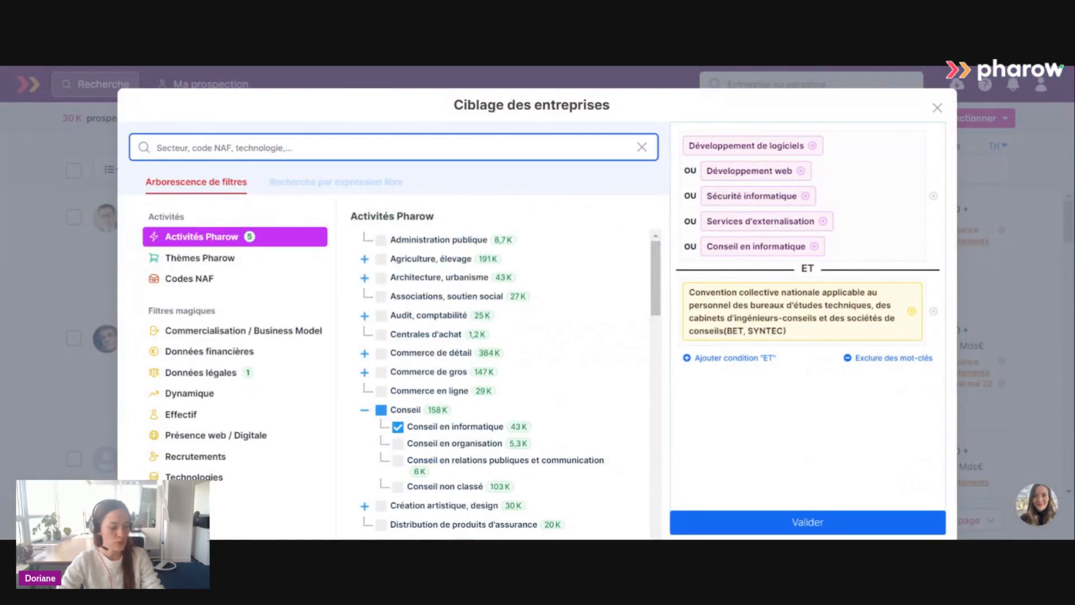
pyautogui.write('saas')
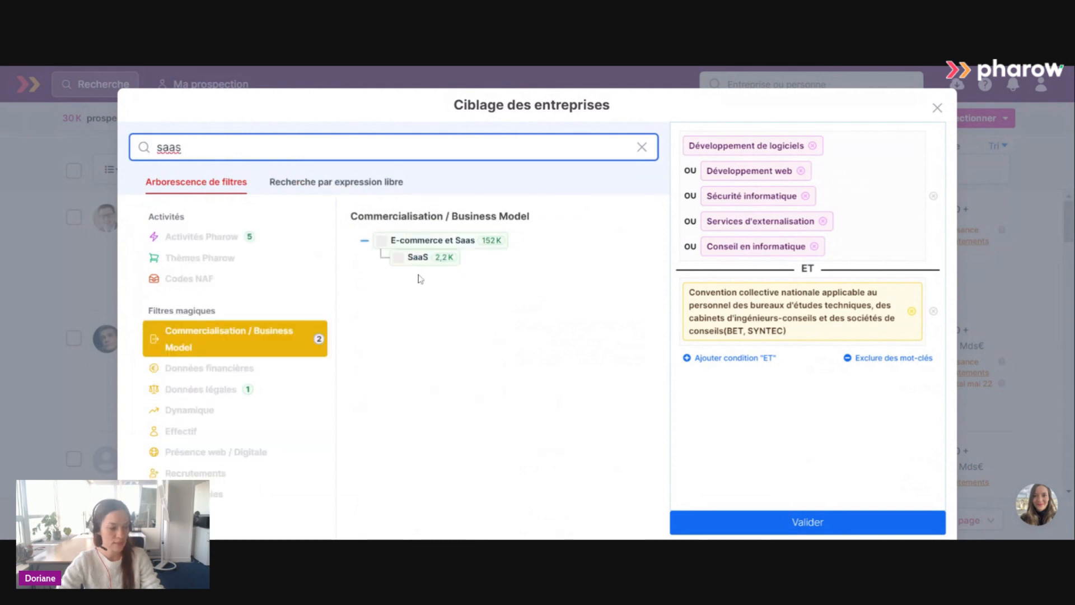
pyautogui.click(382, 240)
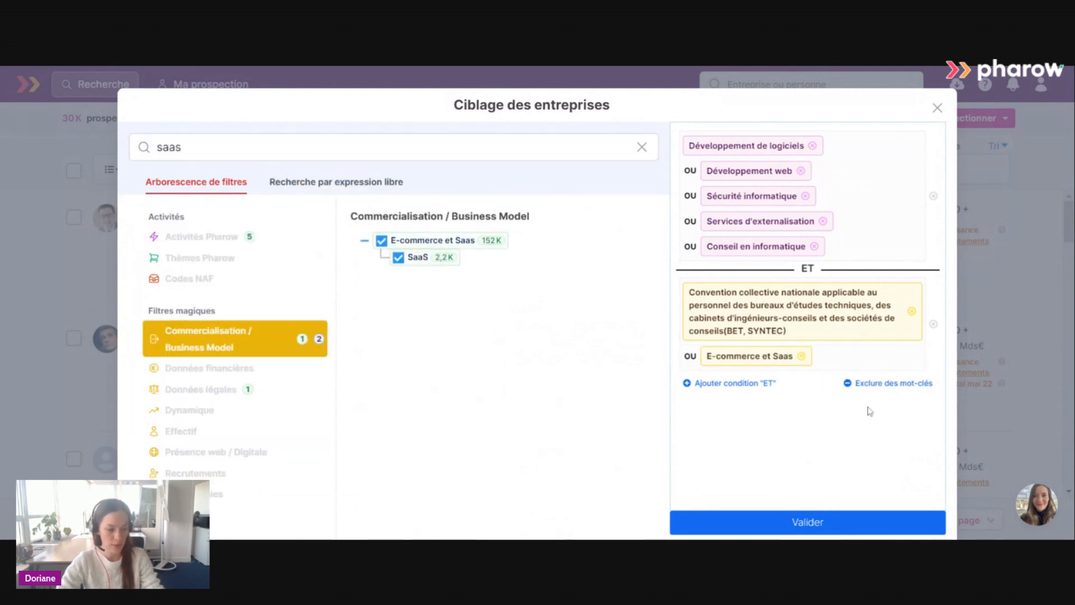
pyautogui.click(874, 383)
pyautogui.moveTo(759, 359); pyautogui.dragTo(749, 412)
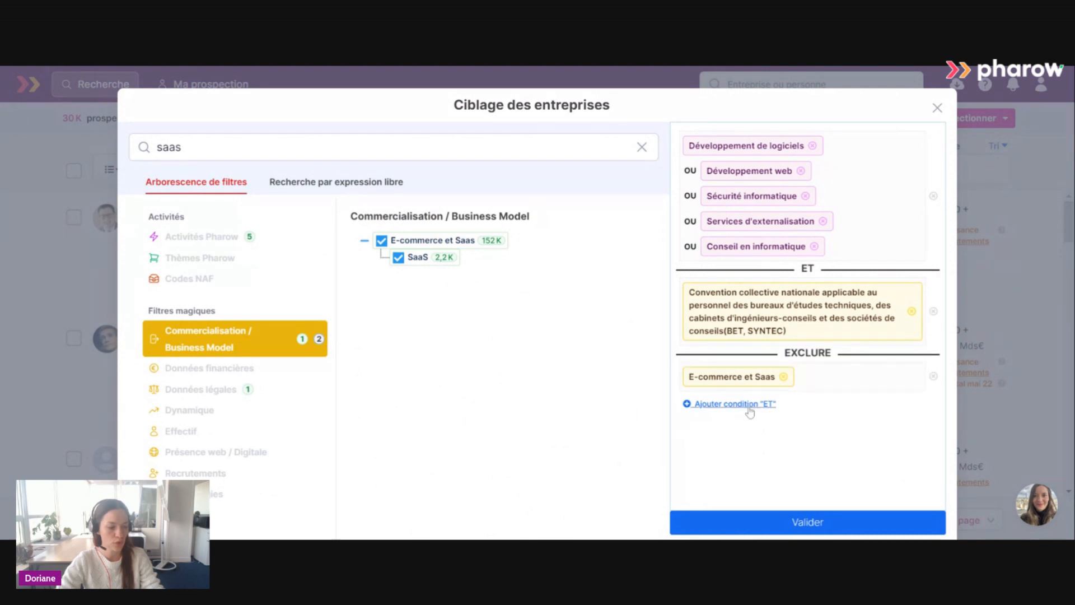
# Search the filter tree for "édition de logiciel" and add NAF code 58.2 - Édition de logiciels to the exclusions.
pyautogui.moveTo(181, 147); pyautogui.dragTo(104, 138)
pyautogui.write('é')
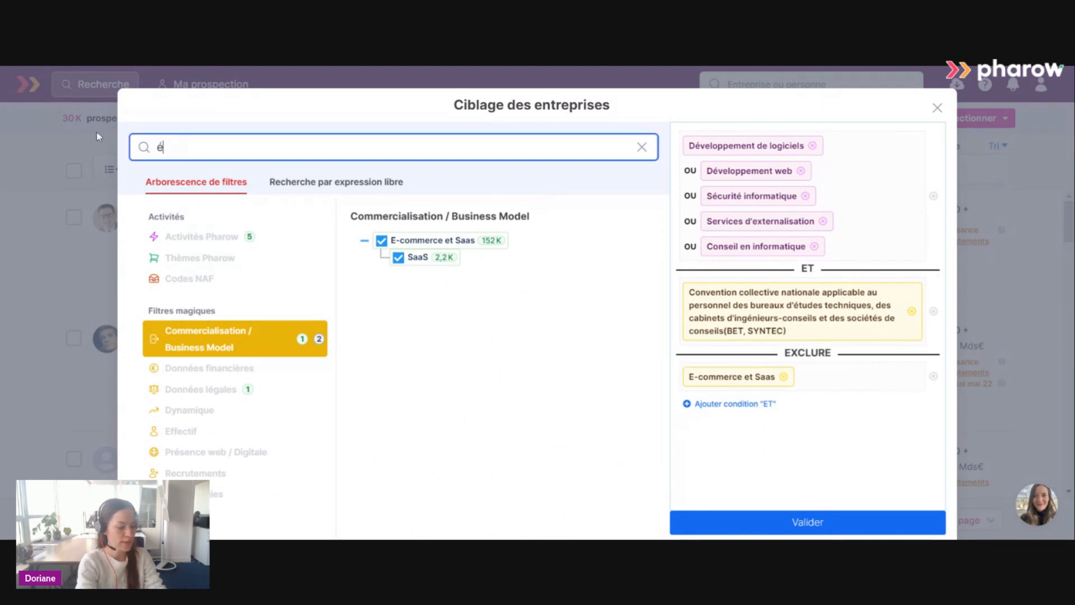
pyautogui.write('dition de ')
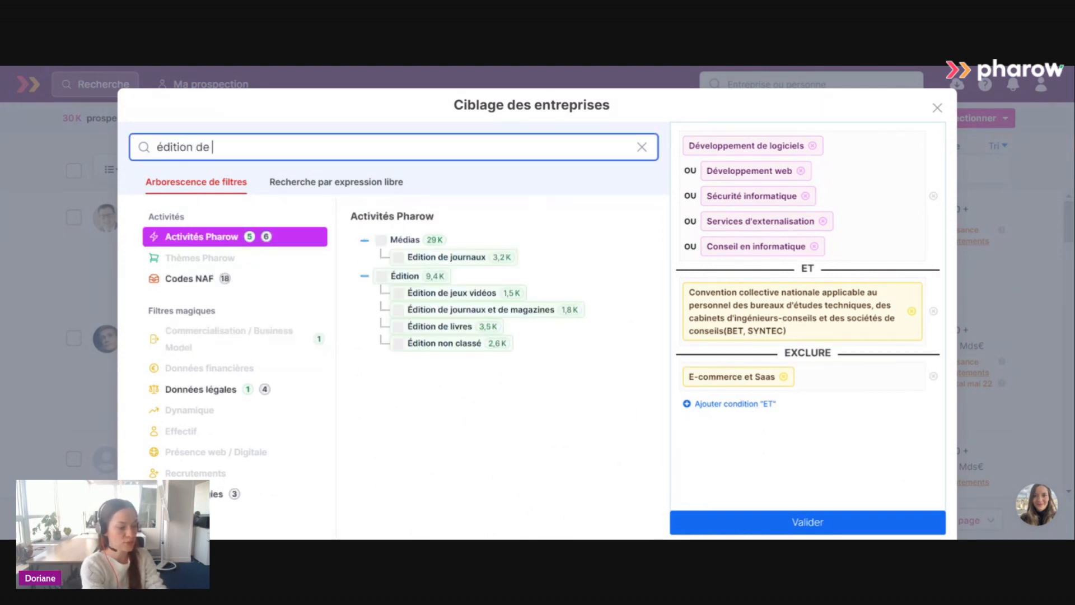
pyautogui.write('logiciel')
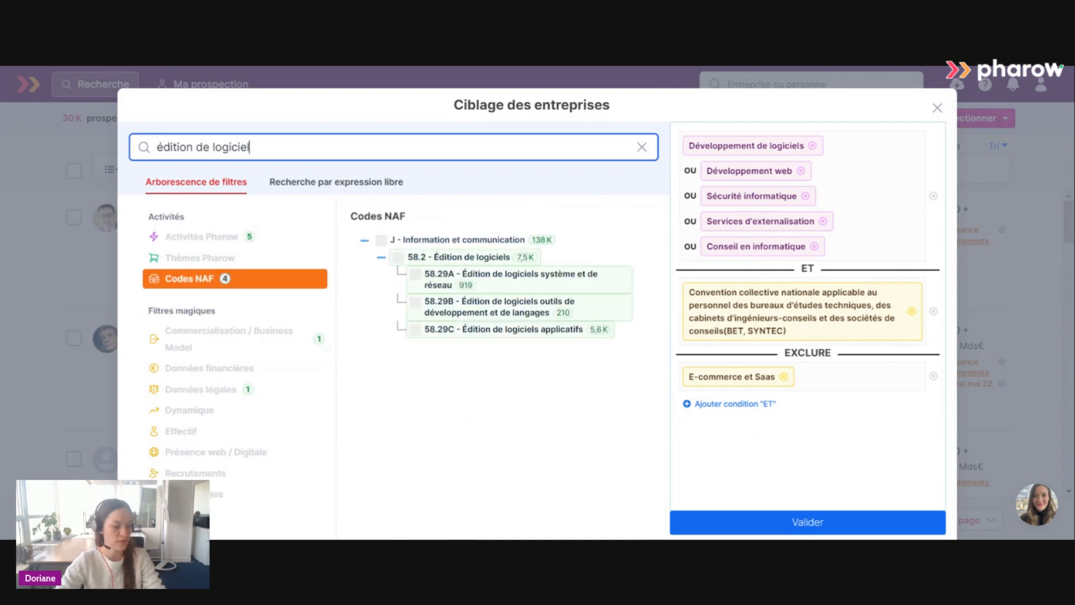
pyautogui.click(399, 259)
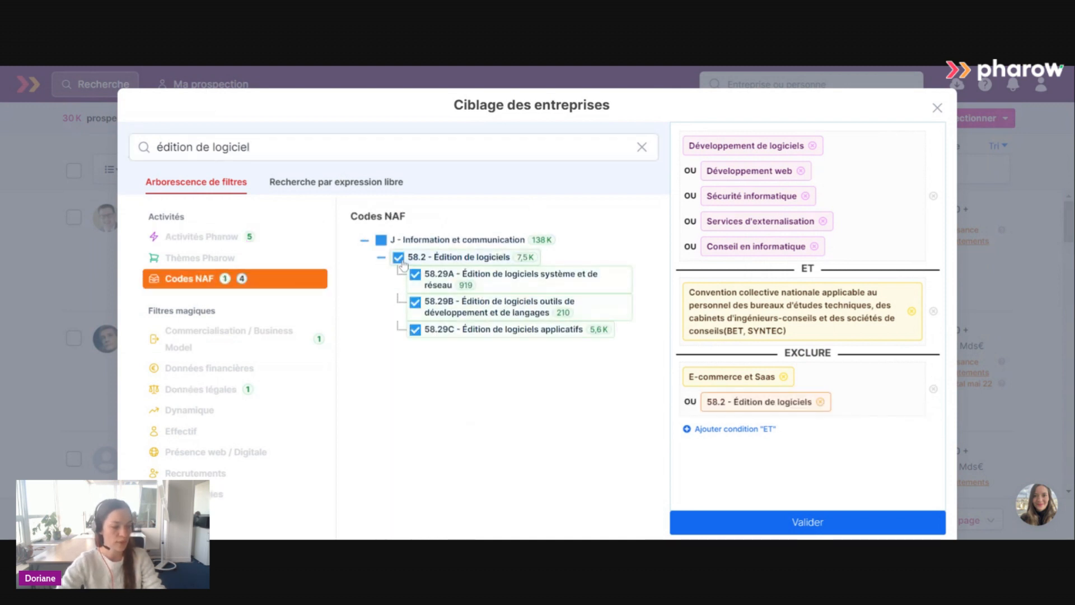
# Search for "édition de jeux vidéo", add the activity Édition de jeux vidéos to the exclusions and validate the company targeting.
pyautogui.moveTo(250, 147); pyautogui.dragTo(214, 148)
pyautogui.write('jeux')
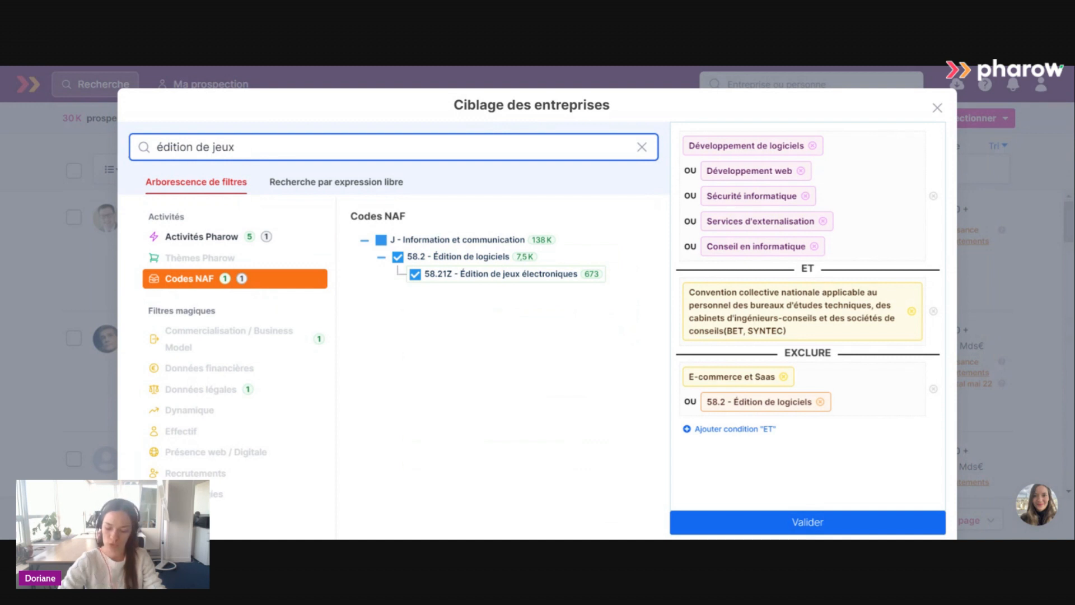
pyautogui.write('vidéo')
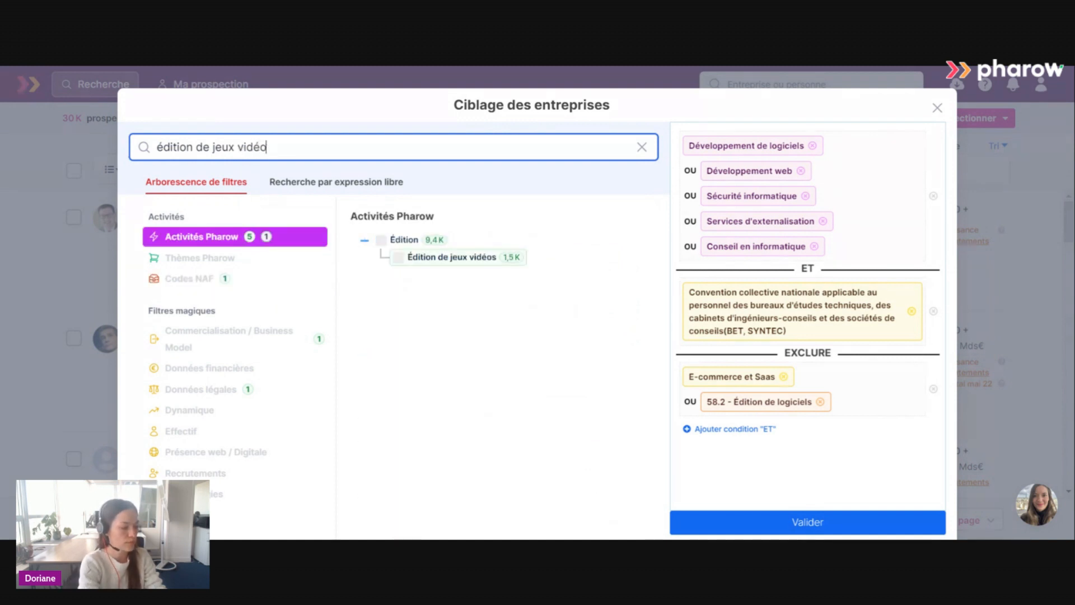
pyautogui.click(398, 257)
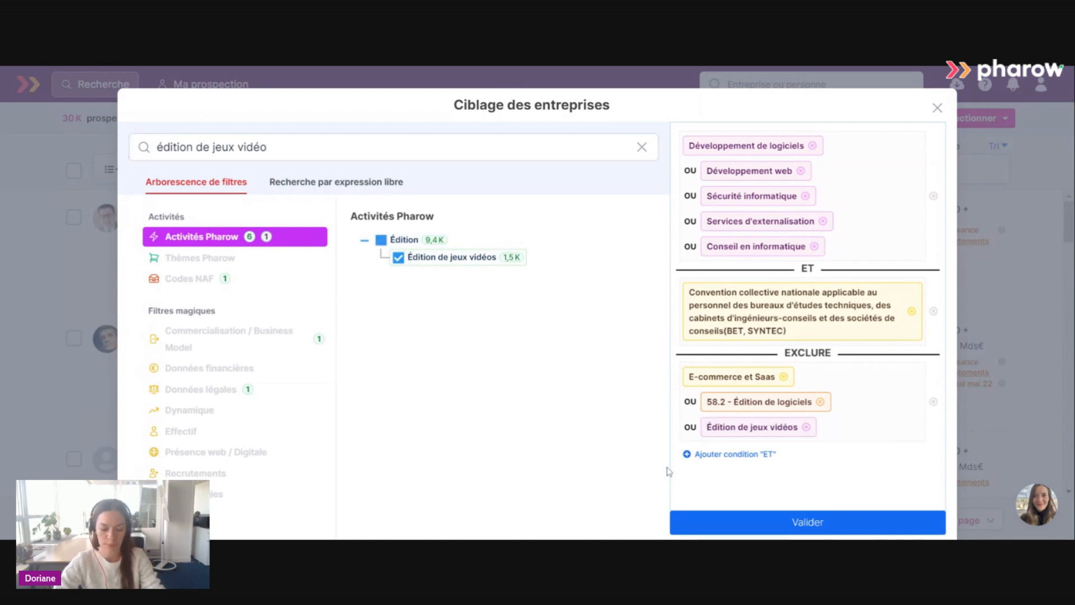
pyautogui.click(862, 524)
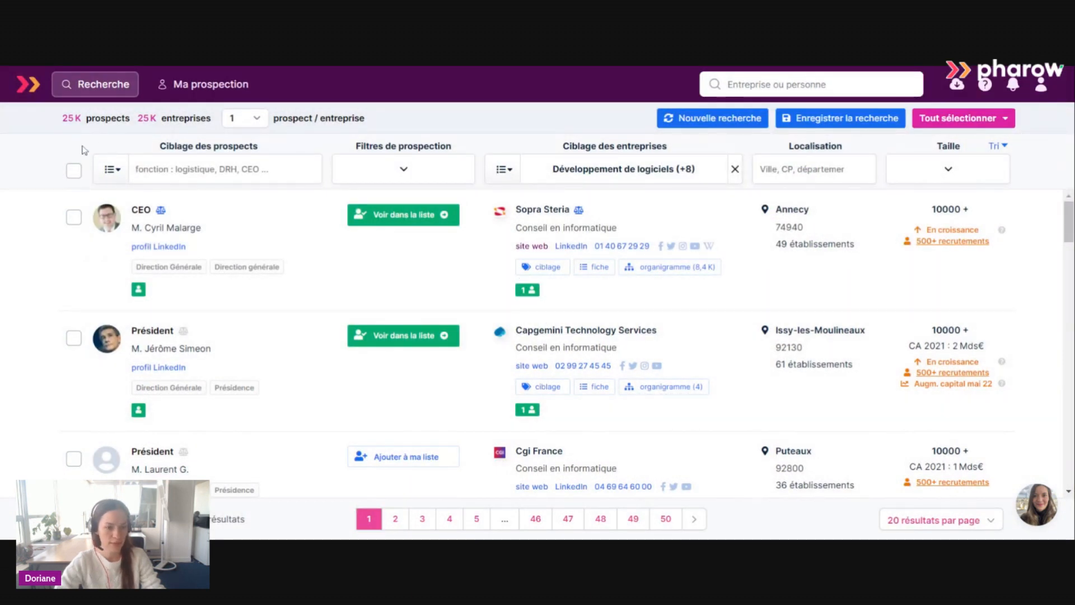
# Limit the company size to French headcounts 10 - 19, 20 - 49, 50 - 99 and 100 - 199, and apply it.
pyautogui.moveTo(531, 297)
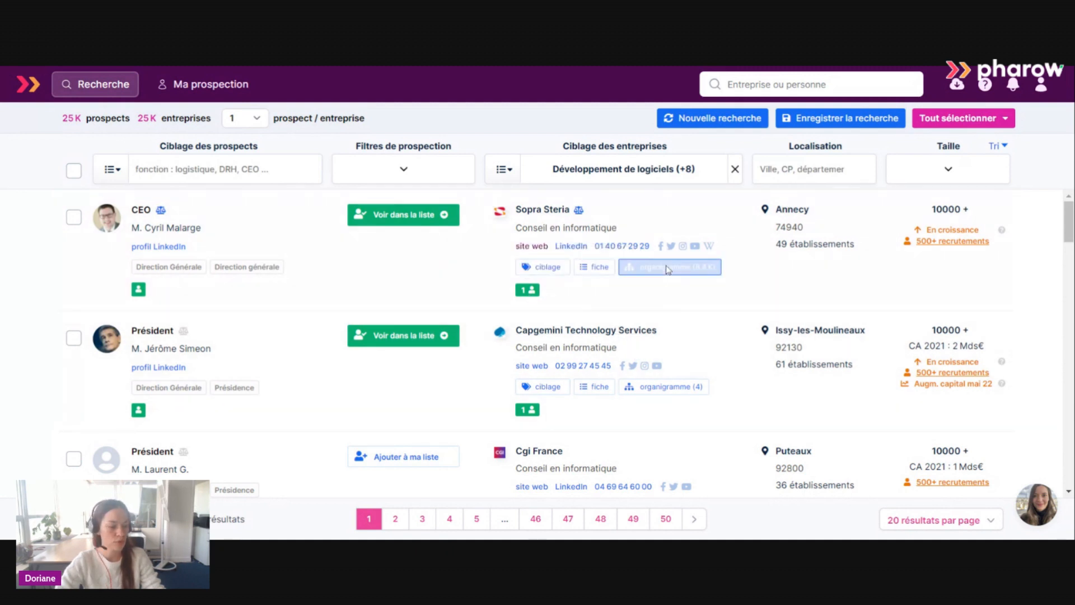
pyautogui.click(941, 180)
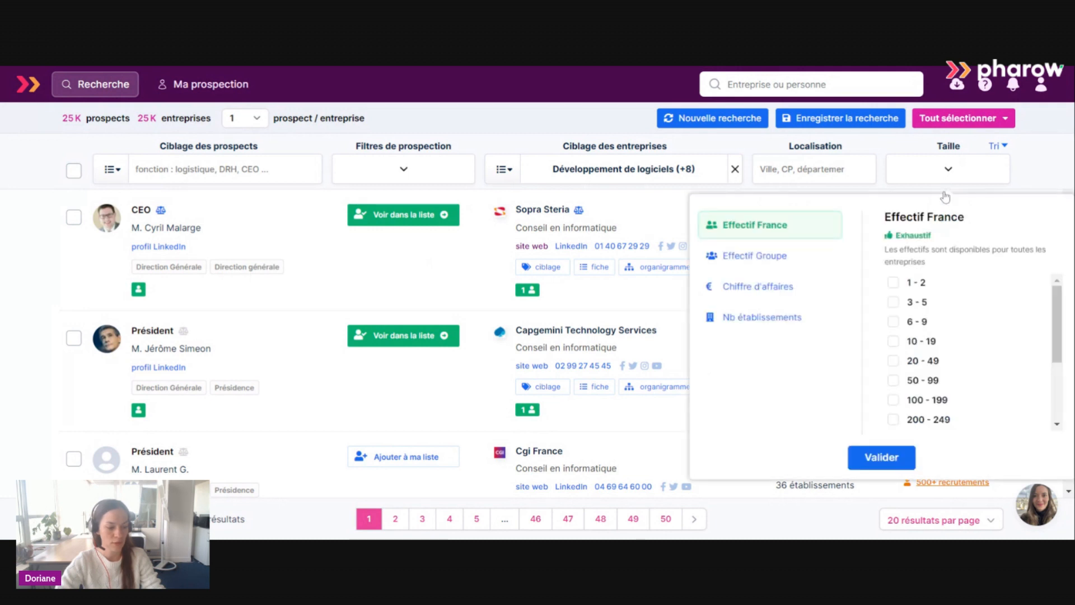
pyautogui.click(927, 343)
pyautogui.click(925, 362)
pyautogui.click(925, 381)
pyautogui.click(925, 400)
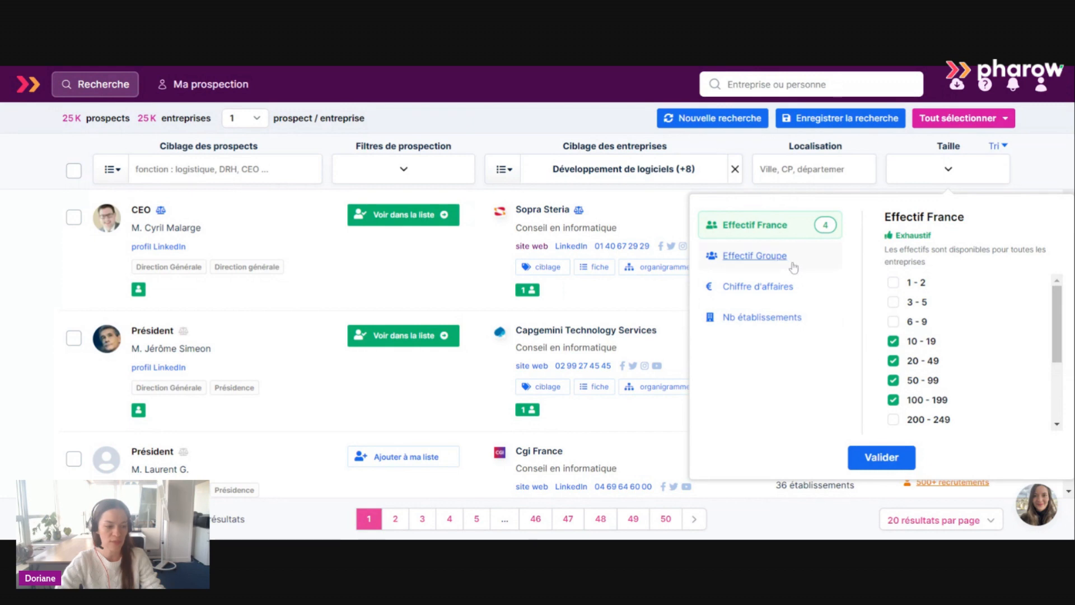
pyautogui.click(877, 466)
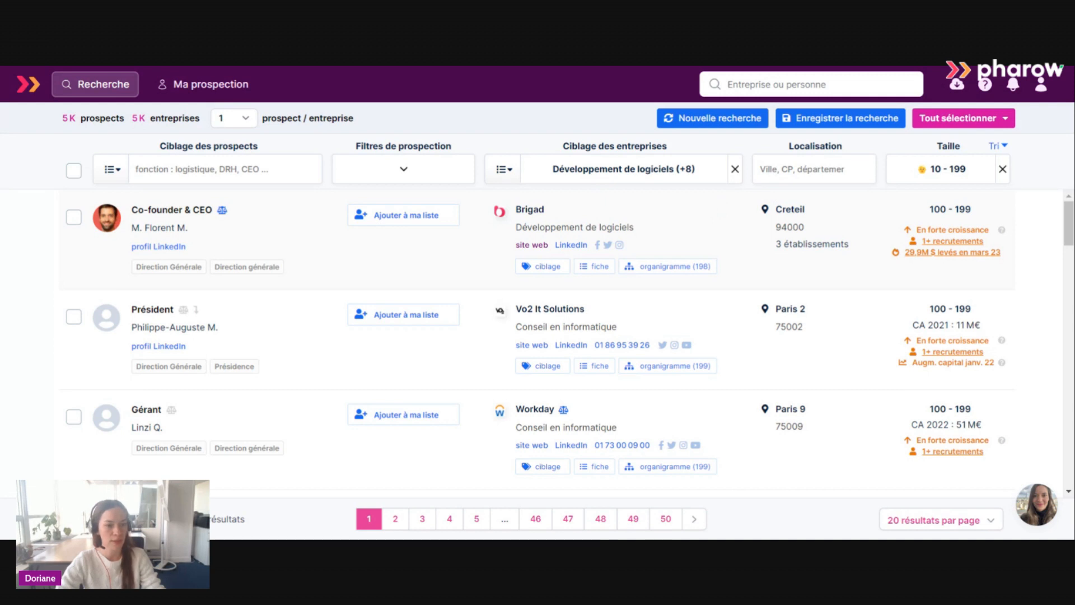
# Target the prospects in the Ressources humaines department and apply the filter.
pyautogui.click(110, 171)
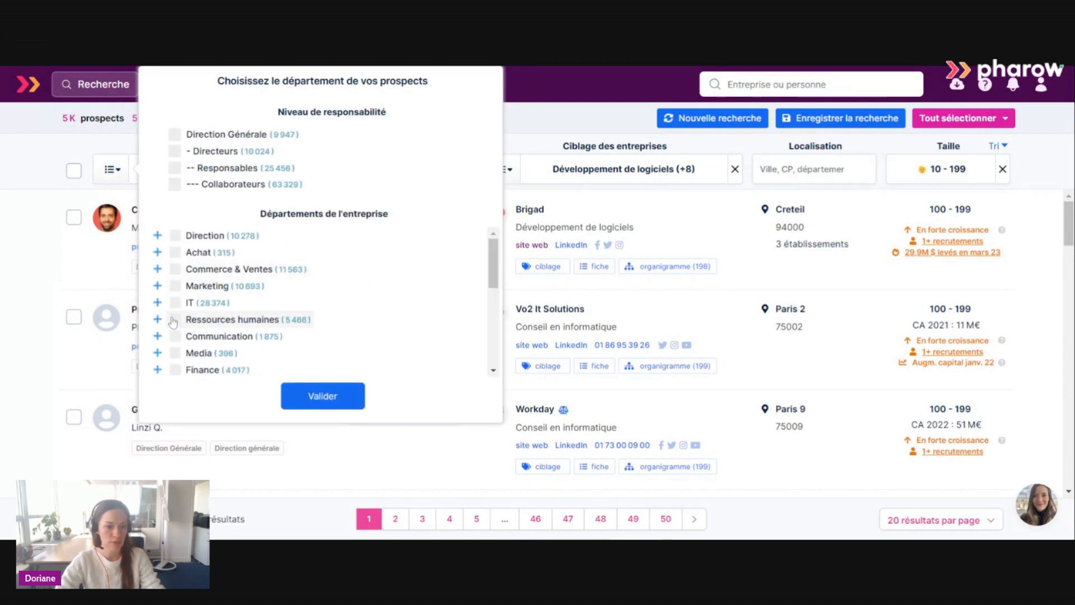
pyautogui.click(177, 321)
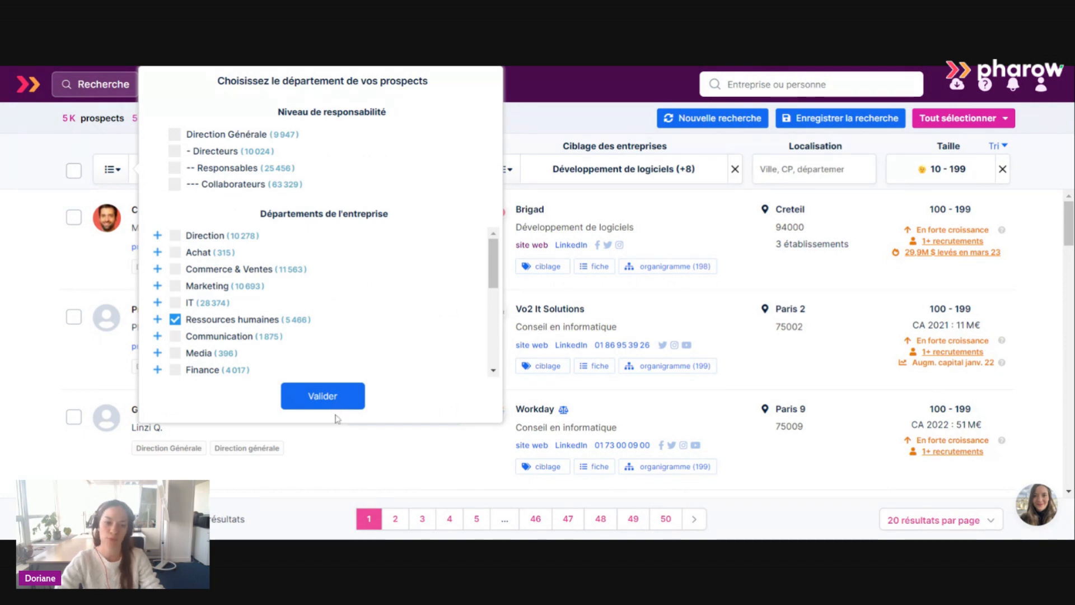
pyautogui.click(320, 402)
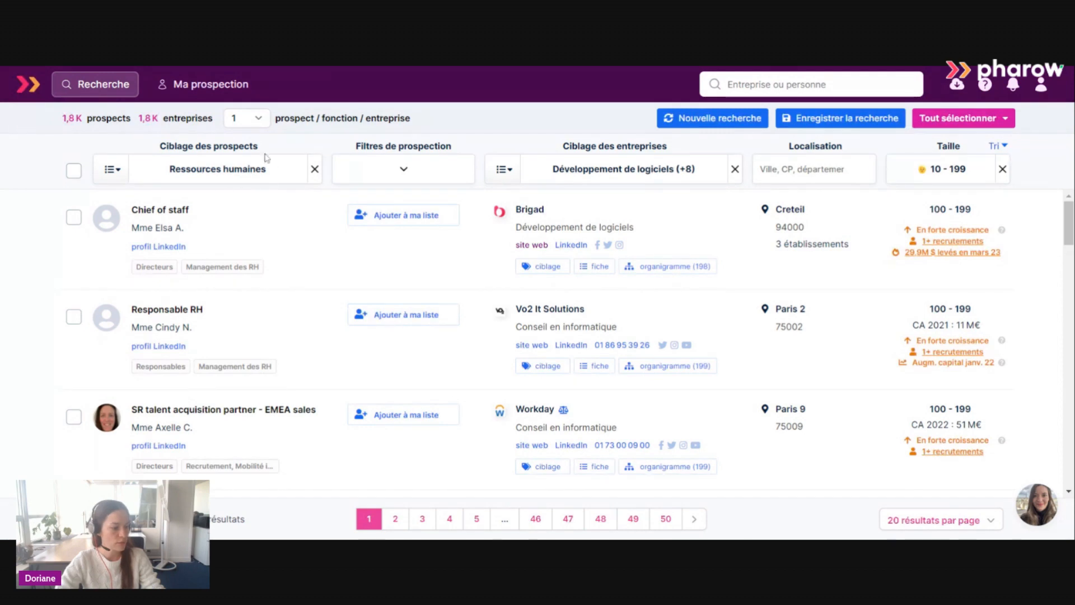
# Show all prospects ("tous") for each company and remove the Ressources humaines prospect targeting.
pyautogui.click(263, 193)
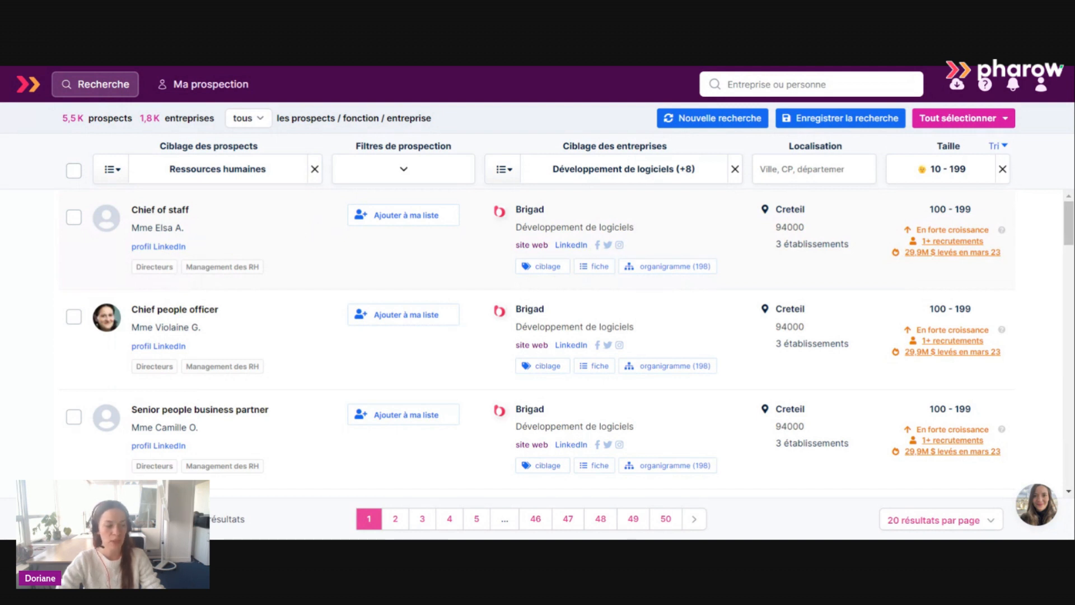
pyautogui.click(315, 169)
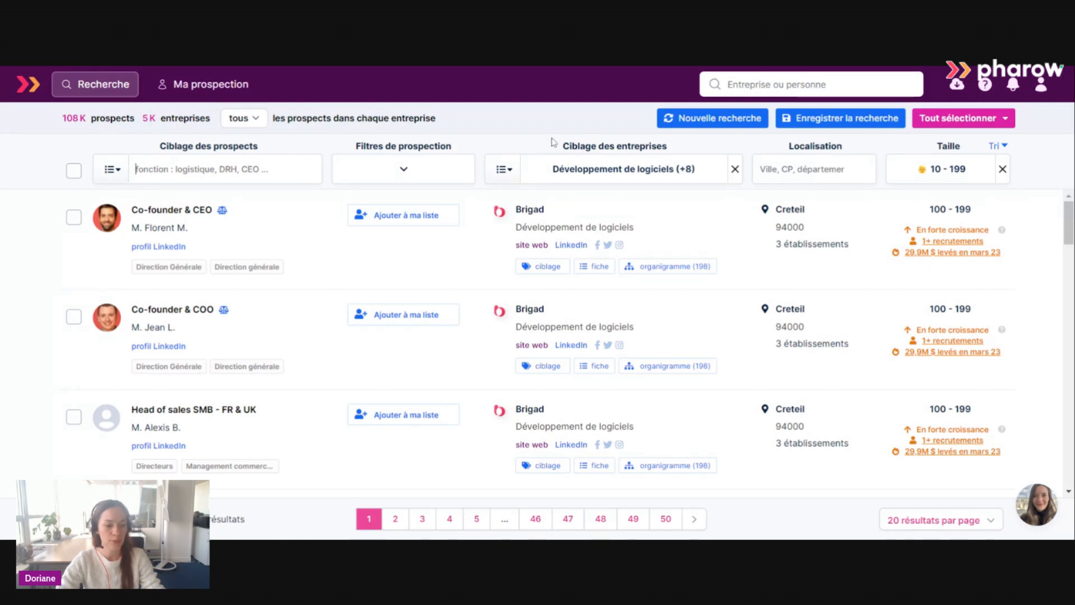
# In the company targeting's headcount-by-department filters, select Effectif IT 6 - 9, 10 - 19 and 20+.
pyautogui.click(503, 174)
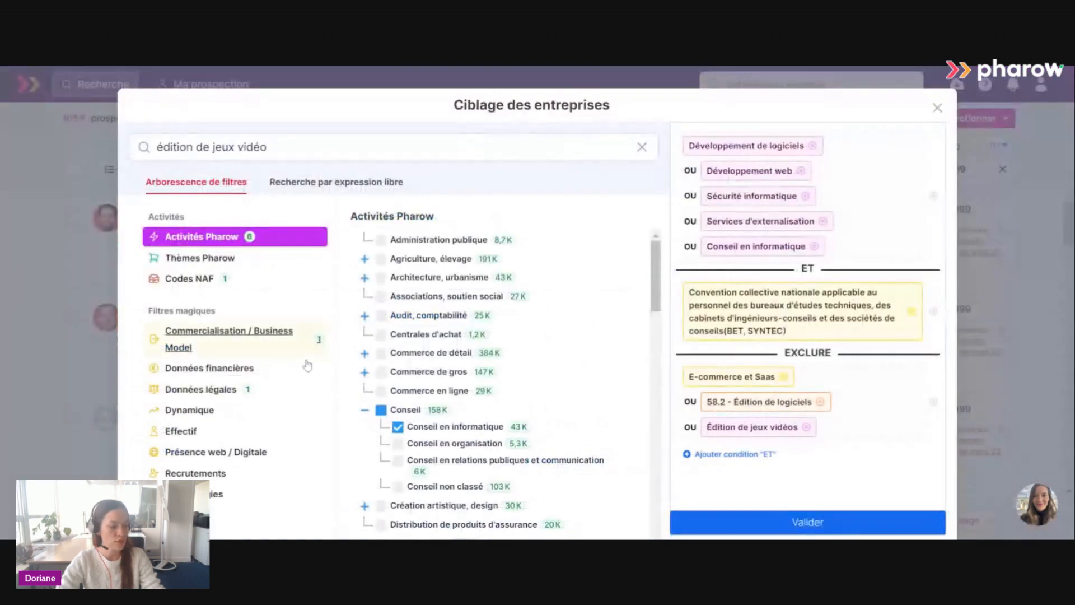
pyautogui.click(209, 435)
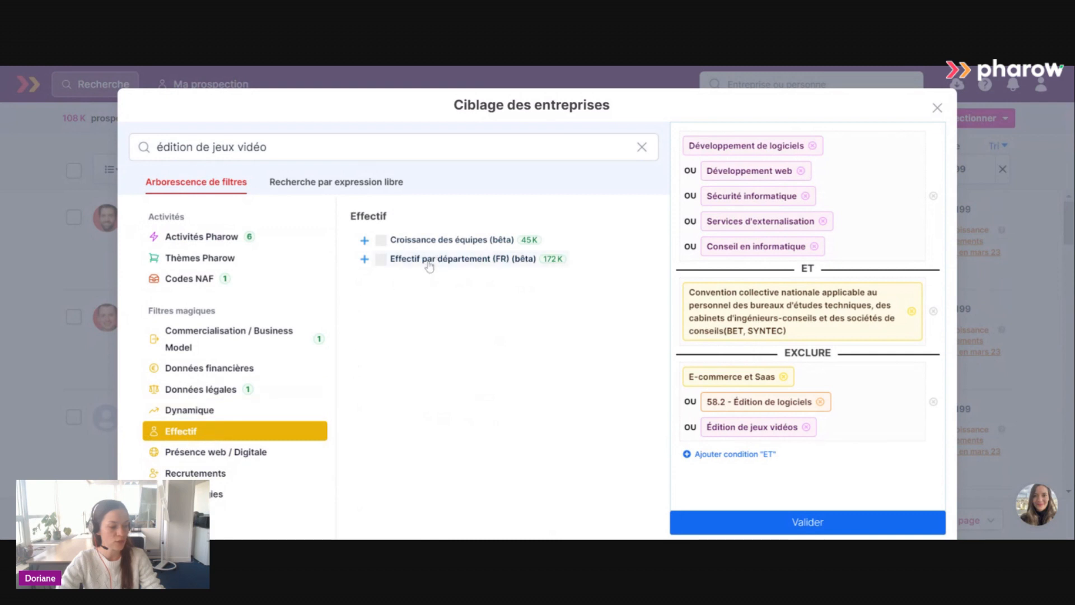
pyautogui.click(364, 260)
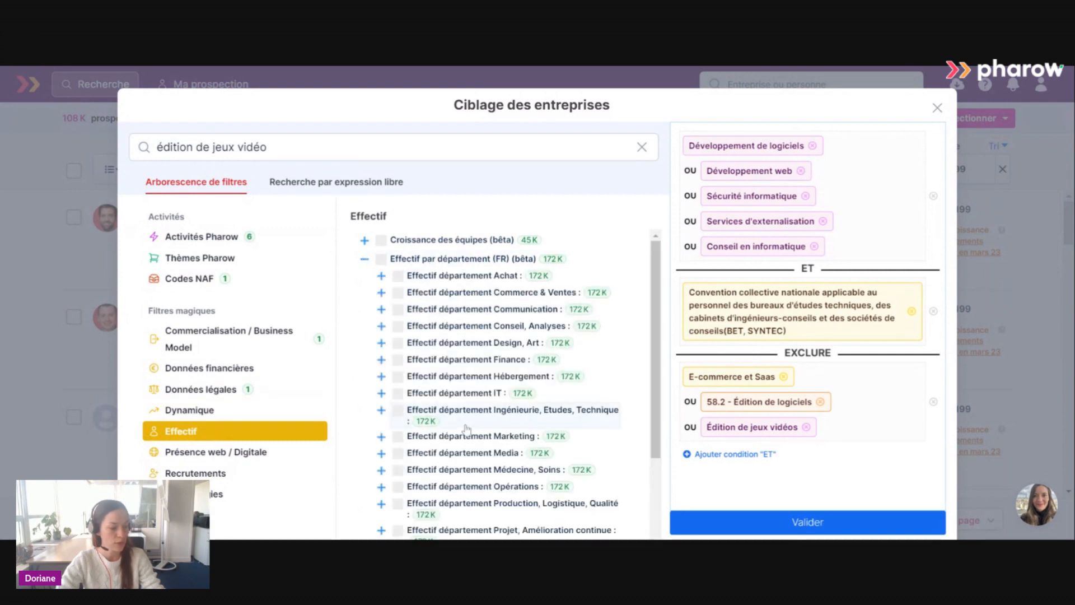
pyautogui.click(381, 394)
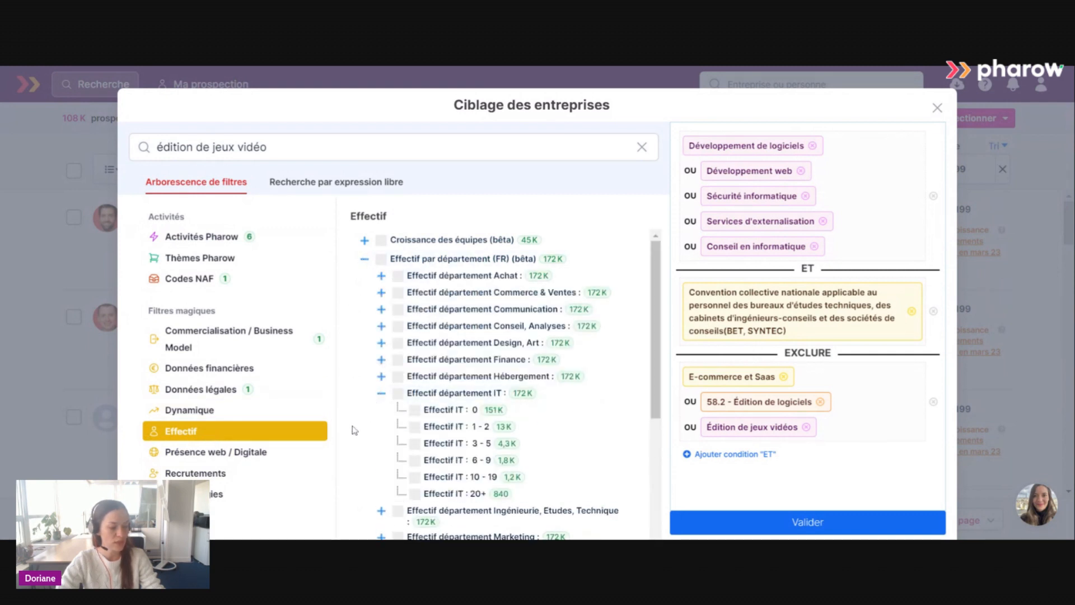
pyautogui.scroll(-1, 353, 428)
pyautogui.click(449, 395)
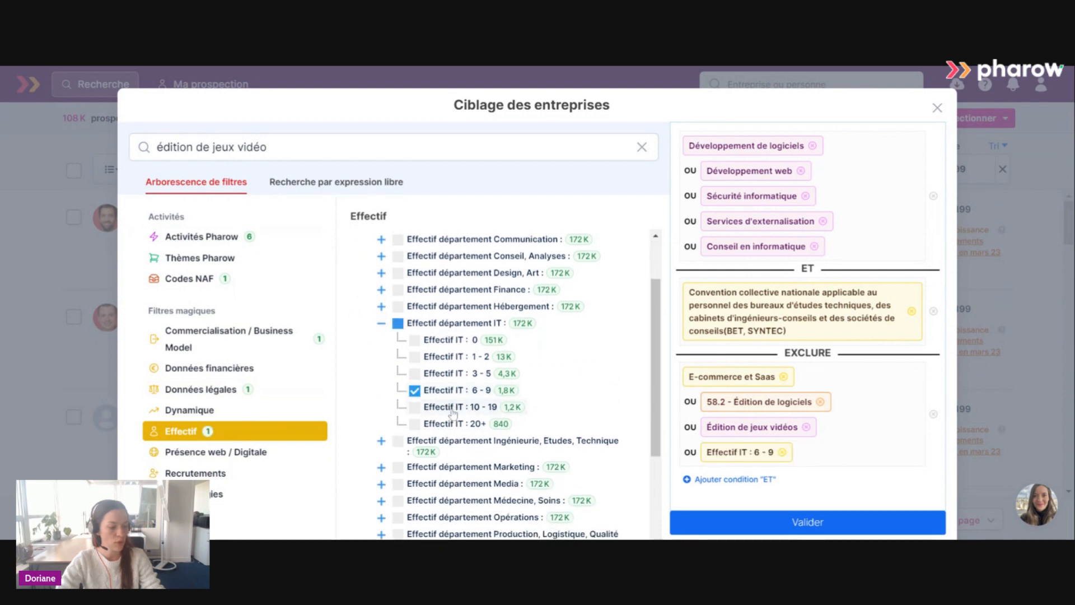
pyautogui.click(451, 407)
pyautogui.click(454, 423)
# Select the department headcount filters Effectif Projet, Amélioration continue 6 - 9, 10 - 19 and 20+.
pyautogui.scroll(-3, 479, 413)
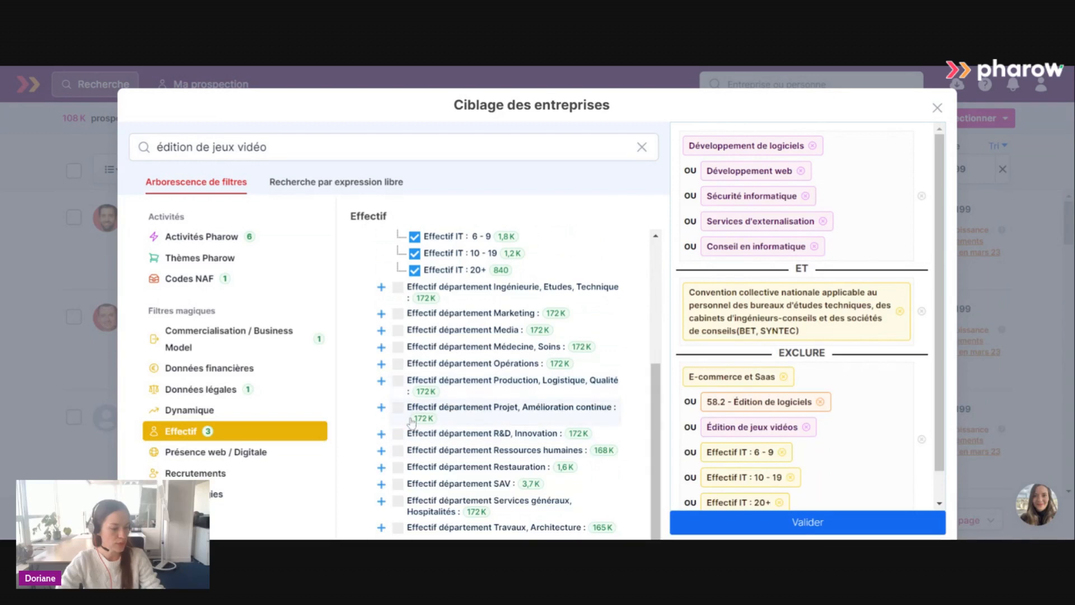
pyautogui.click(383, 408)
pyautogui.scroll(-2, 504, 425)
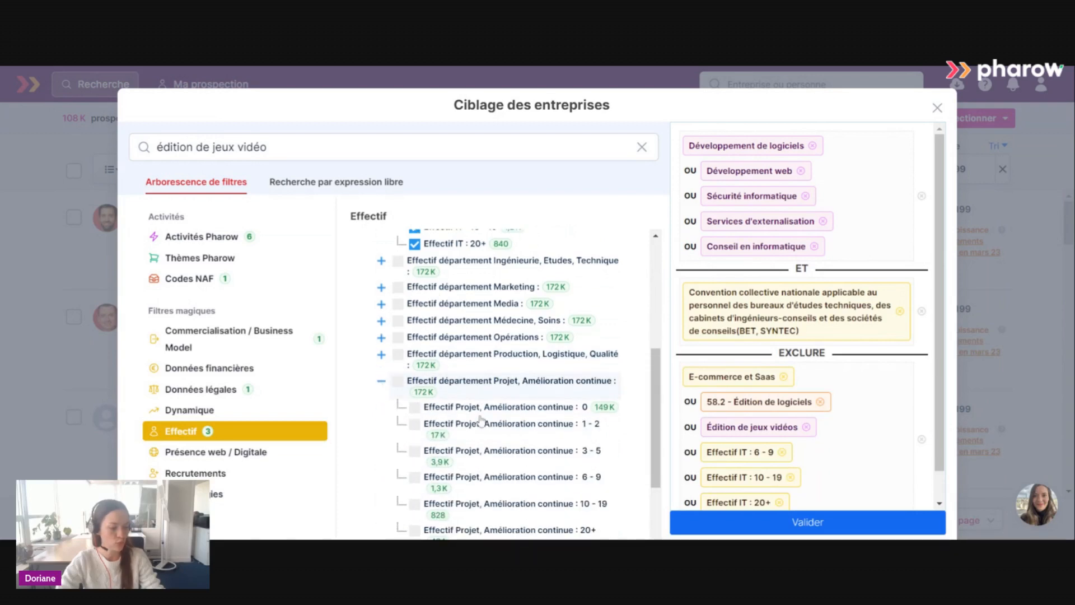
pyautogui.scroll(-2, 514, 439)
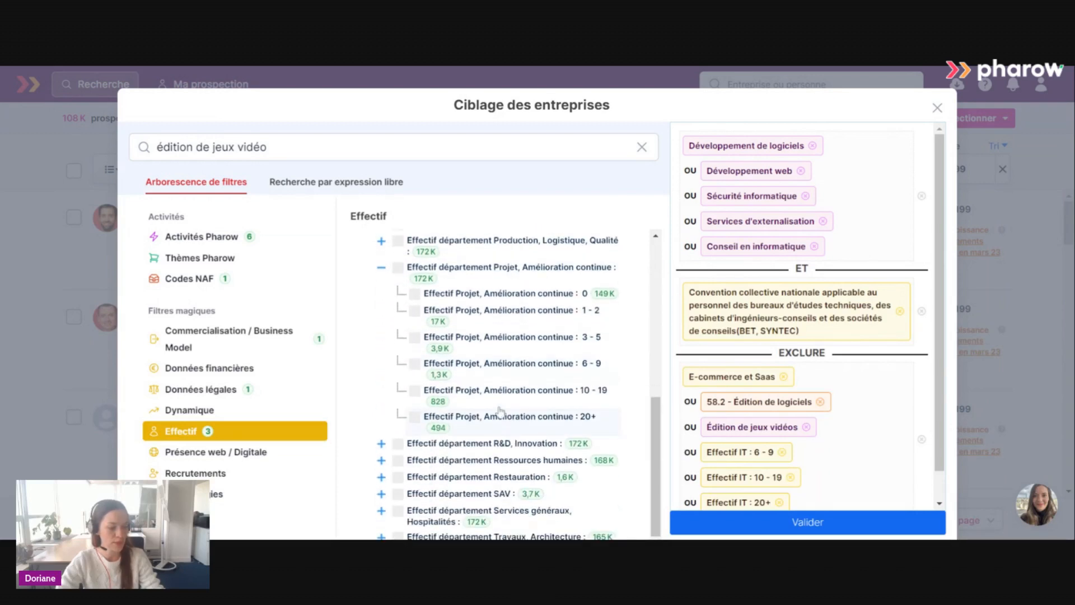
pyautogui.click(488, 378)
pyautogui.click(484, 403)
pyautogui.click(474, 430)
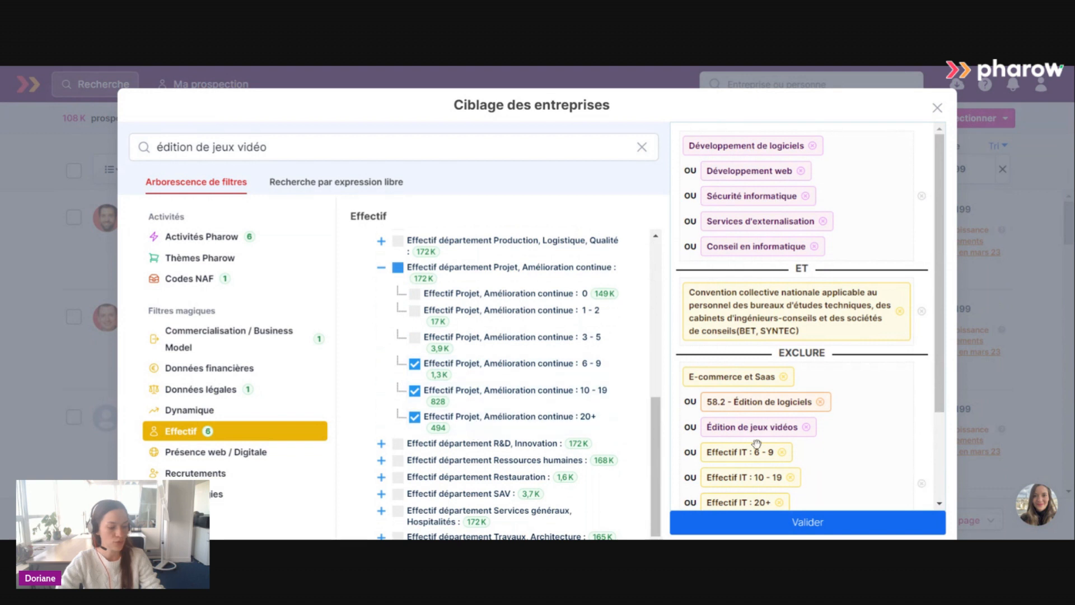
# Add a new "ET" condition and move the Effectif IT 6 - 9, 10 - 19 and 20+ filters from the exclusions into it.
pyautogui.scroll(-3, 798, 438)
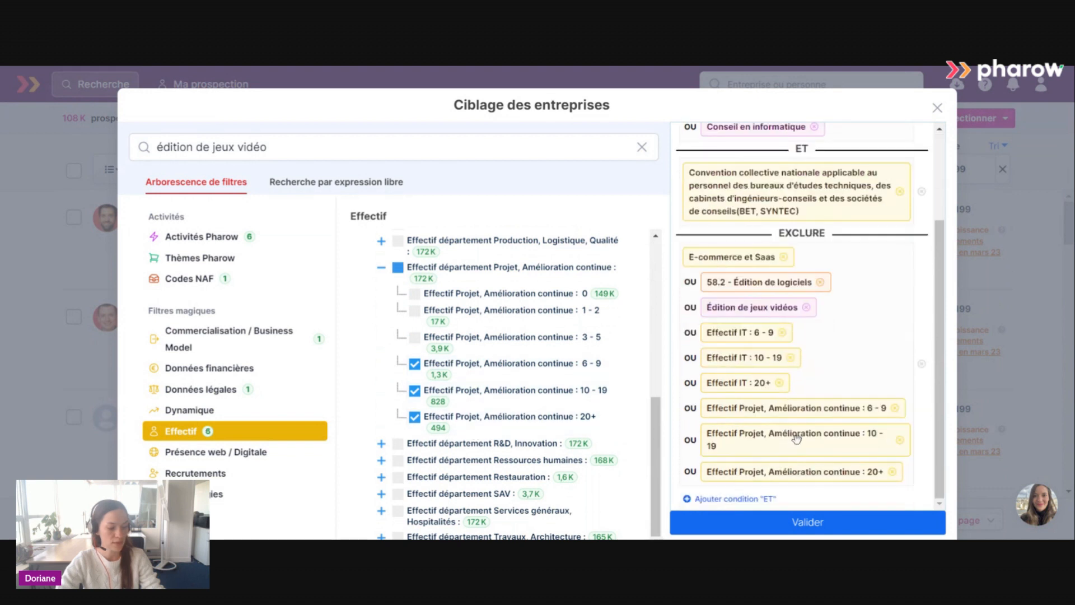
pyautogui.click(733, 498)
pyautogui.scroll(-3, 744, 464)
pyautogui.scroll(-1, 748, 452)
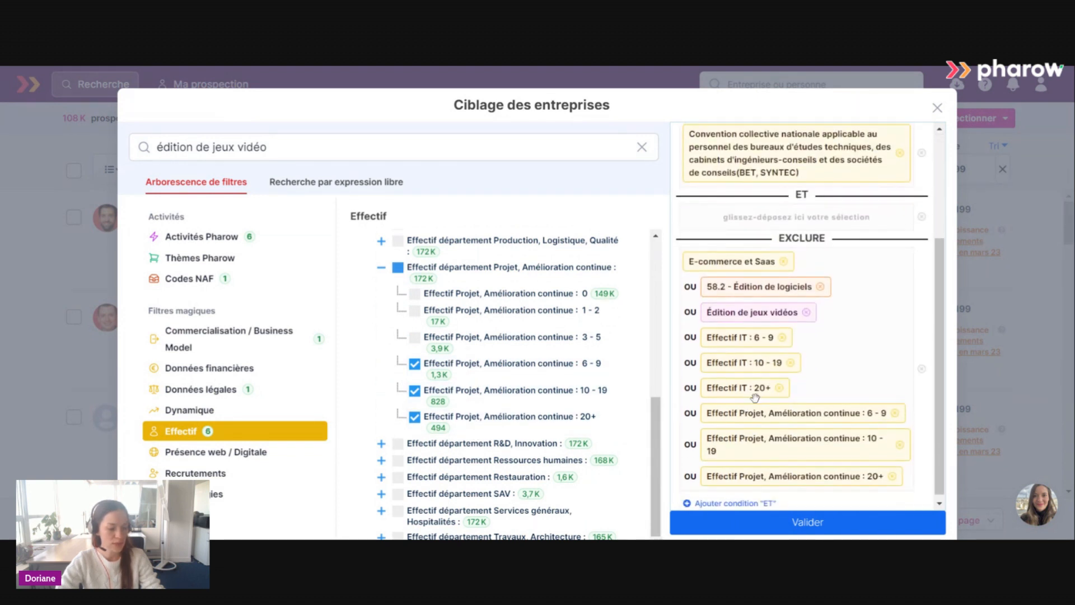
pyautogui.moveTo(726, 333); pyautogui.dragTo(746, 246)
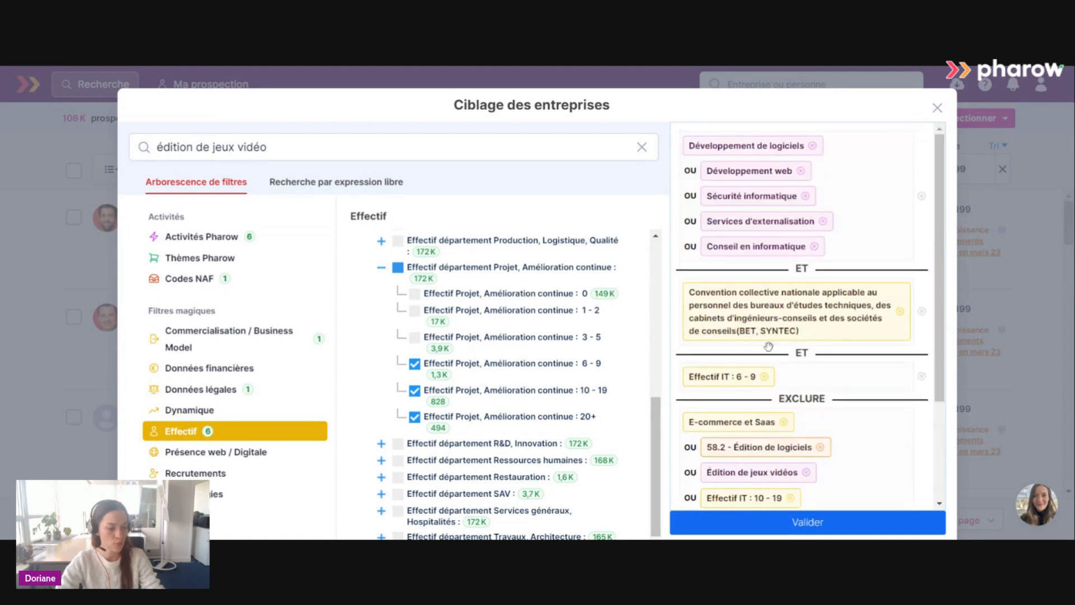
pyautogui.moveTo(747, 498); pyautogui.dragTo(767, 386)
pyautogui.scroll(-1, 761, 452)
pyautogui.moveTo(748, 456); pyautogui.dragTo(757, 320)
# Move the three Effectif Projet, Amélioration continue filters from the exclusions into the Effectif IT condition and validate the company targeting.
pyautogui.scroll(-1, 773, 382)
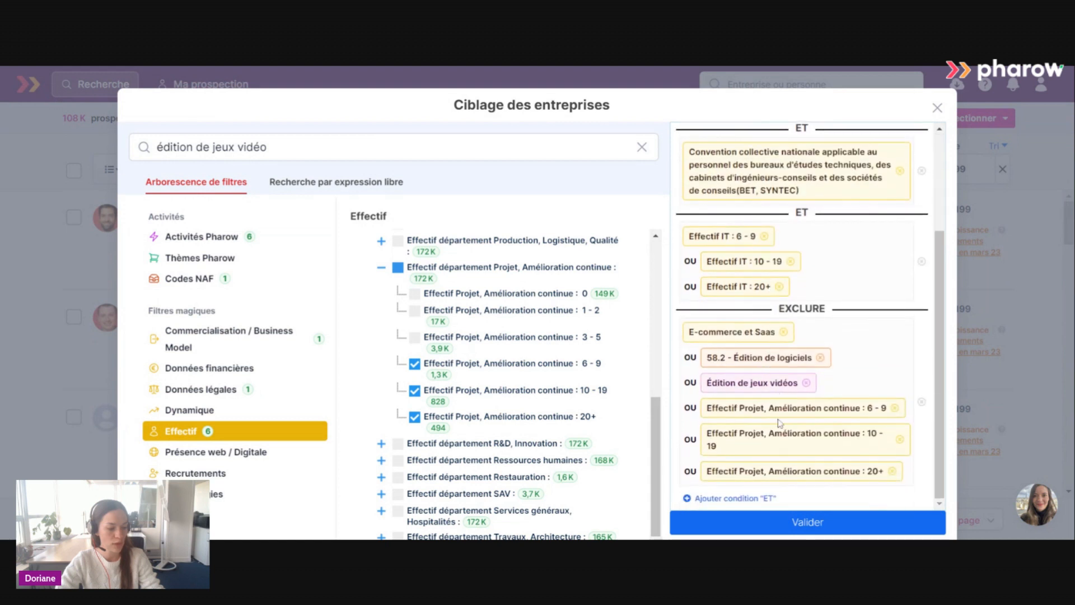
pyautogui.moveTo(776, 412); pyautogui.dragTo(769, 292)
pyautogui.scroll(-2, 808, 429)
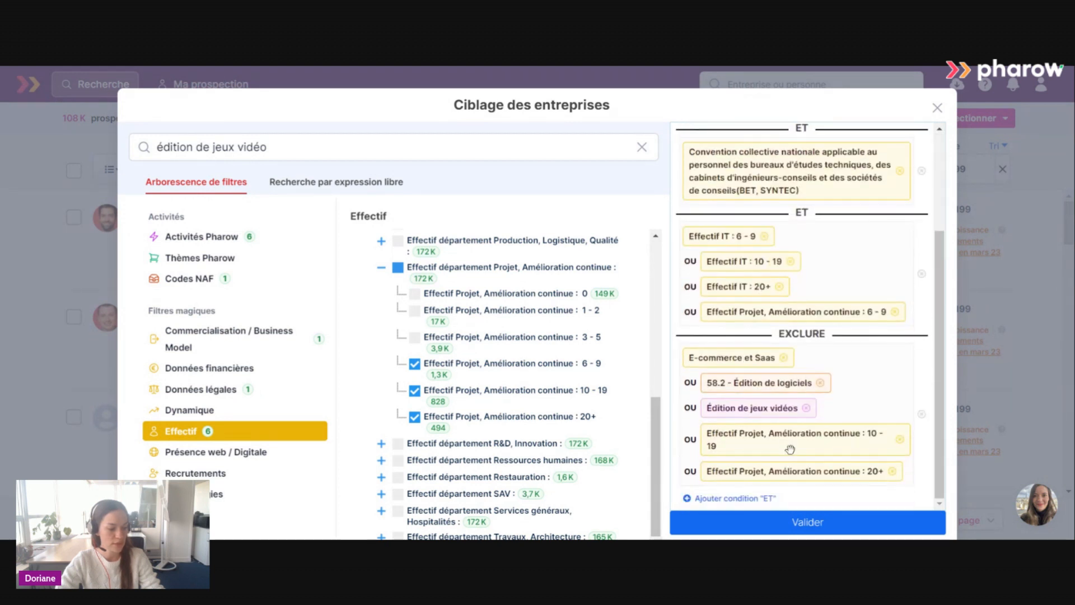
pyautogui.moveTo(781, 430); pyautogui.dragTo(771, 313)
pyautogui.scroll(-2, 810, 446)
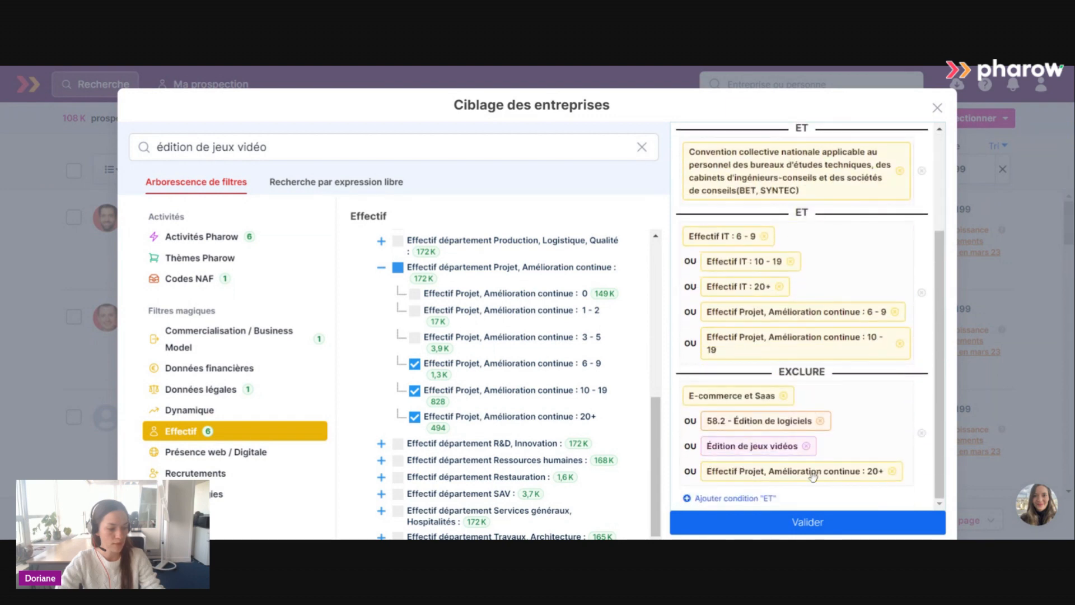
pyautogui.moveTo(812, 475); pyautogui.dragTo(780, 301)
pyautogui.scroll(-2, 838, 368)
pyautogui.scroll(-1, 838, 368)
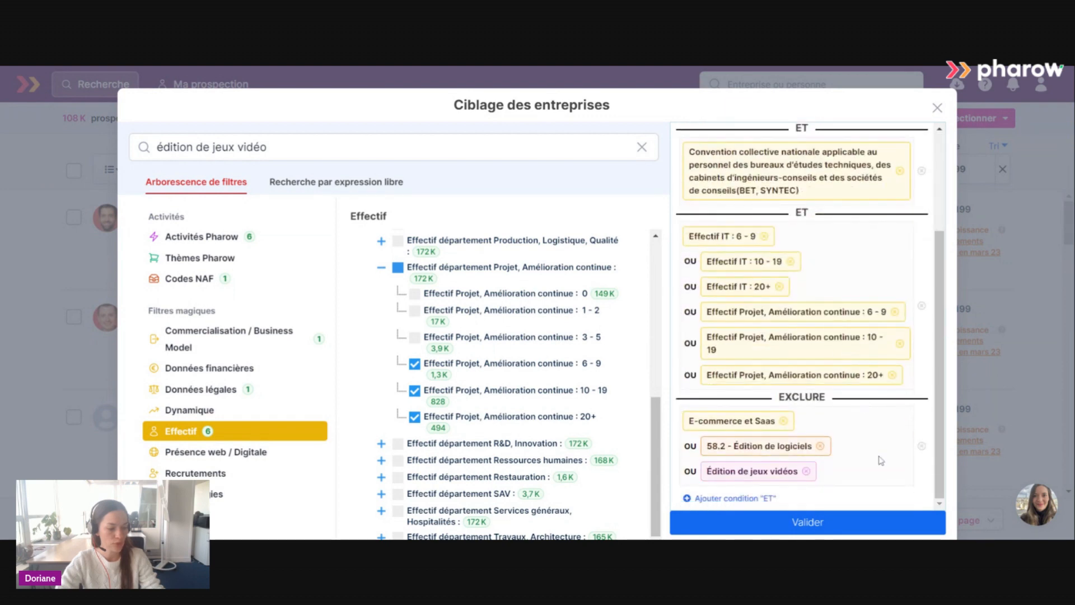
pyautogui.click(843, 520)
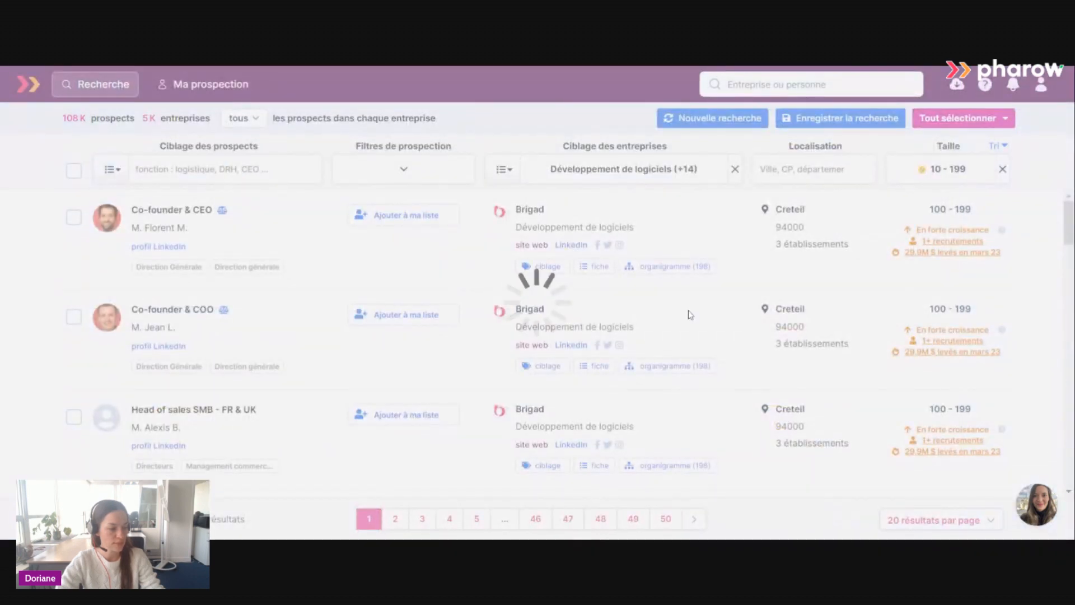